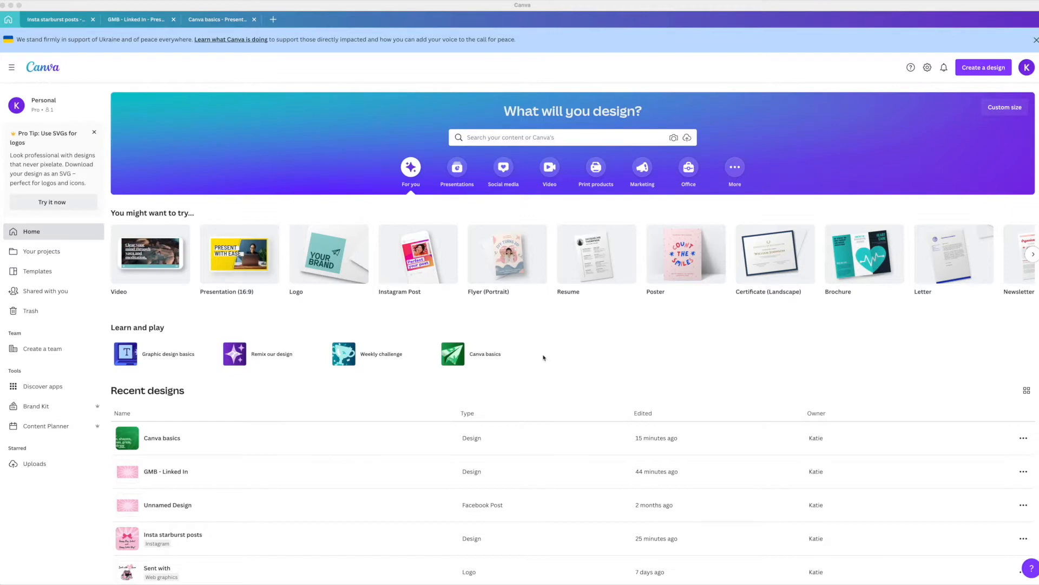
- Open the Canva basics lesson on lines, shapes, frames, grids and draw, and look through its pages
left_click(453, 351)
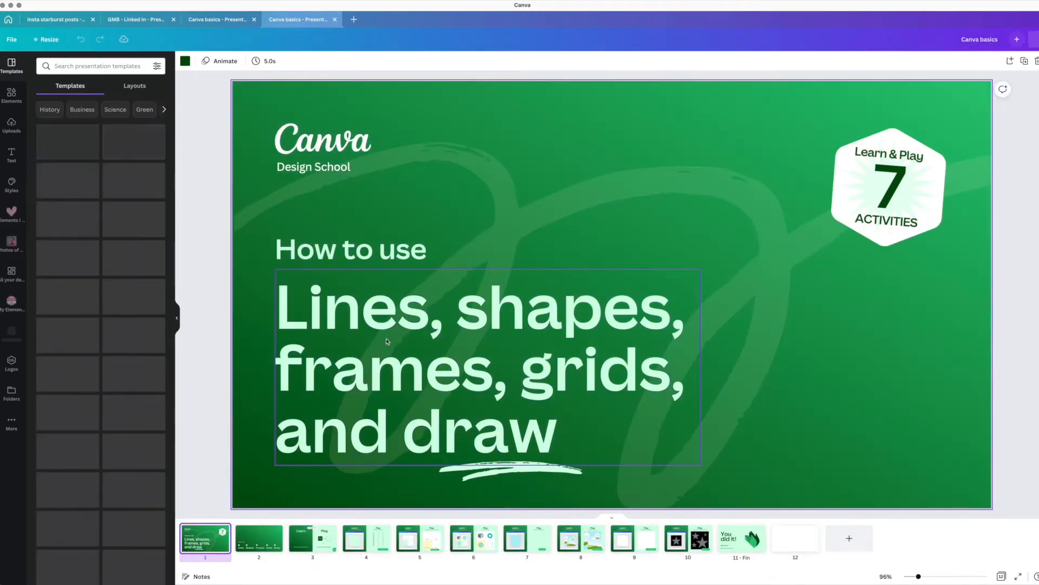
left_click(261, 537)
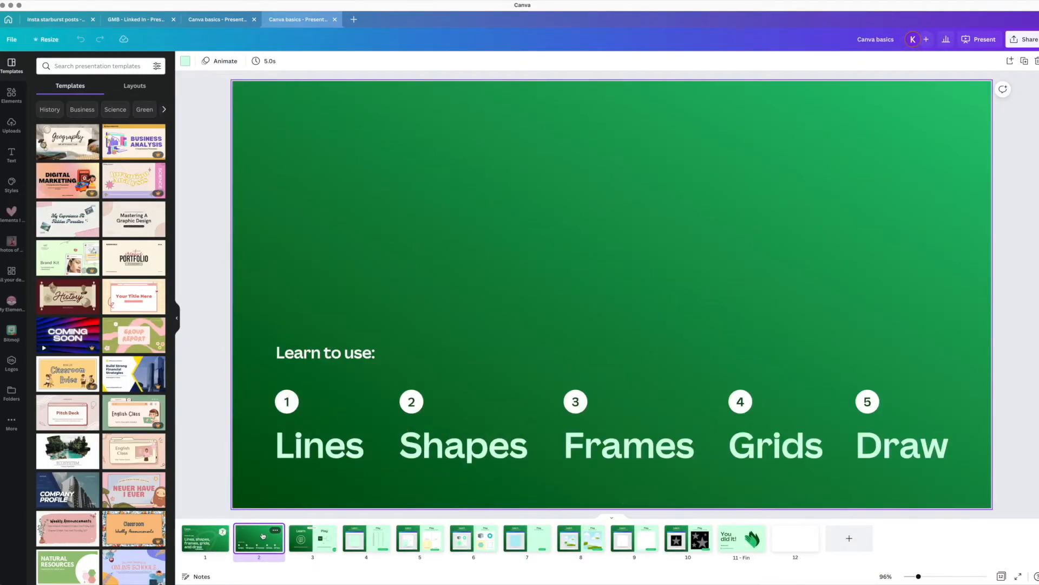
left_click(319, 538)
left_click(420, 537)
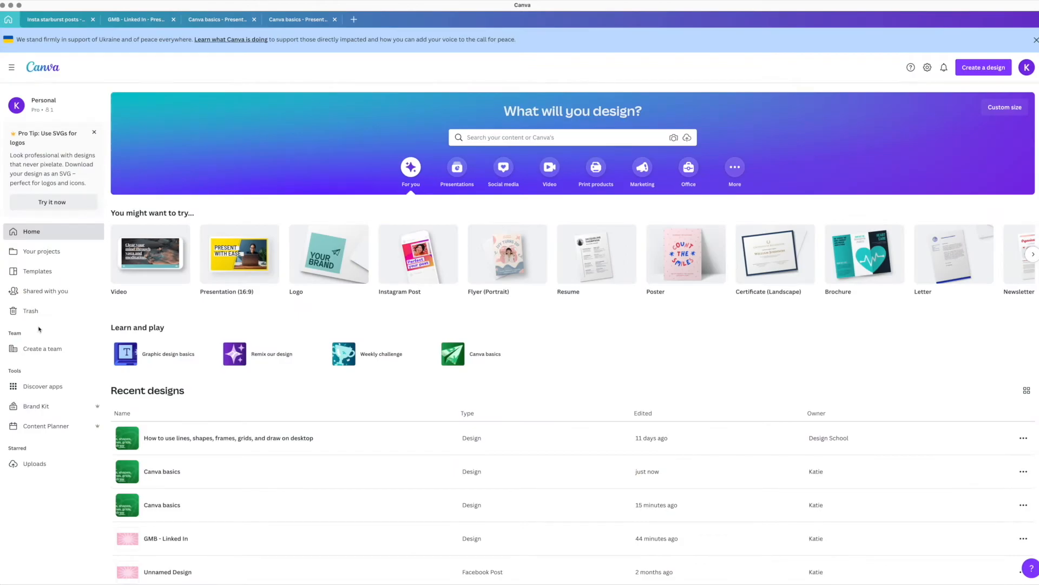
- Look at the projects list and Brand Kit, and open the Insta starburst posts design from the Instagram folder
left_click(48, 251)
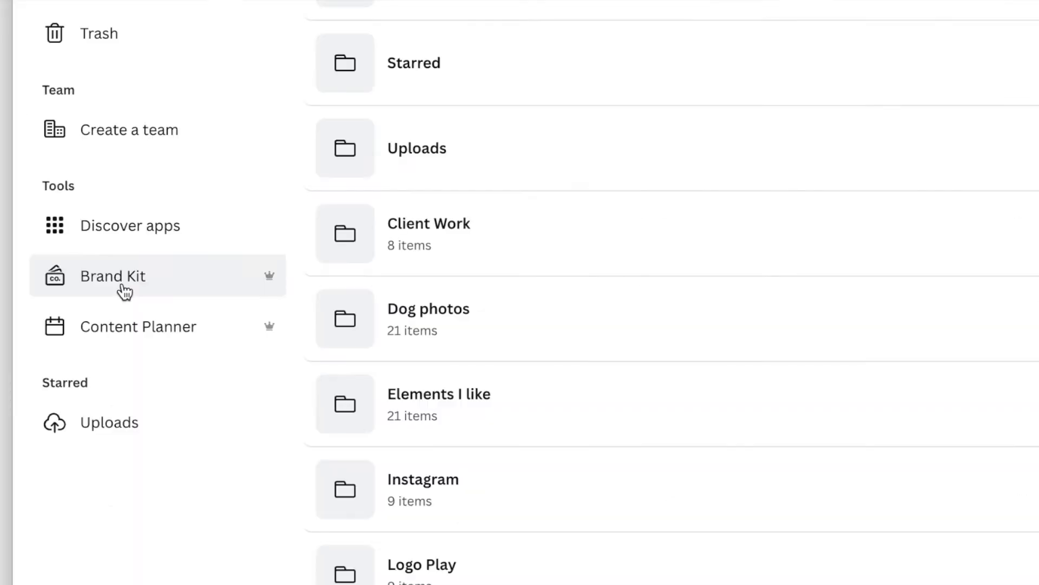
left_click(43, 409)
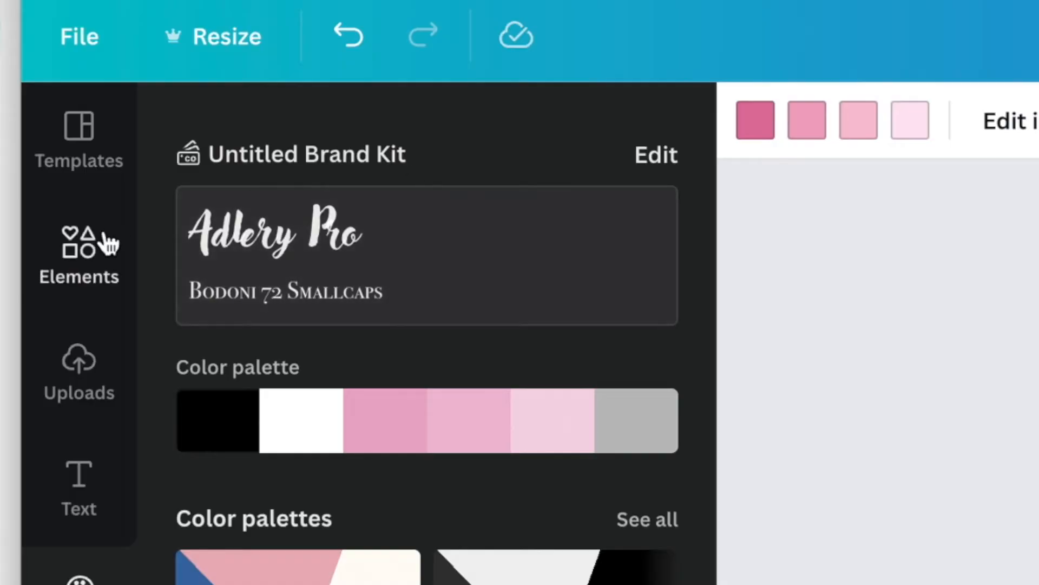
left_click(255, 240)
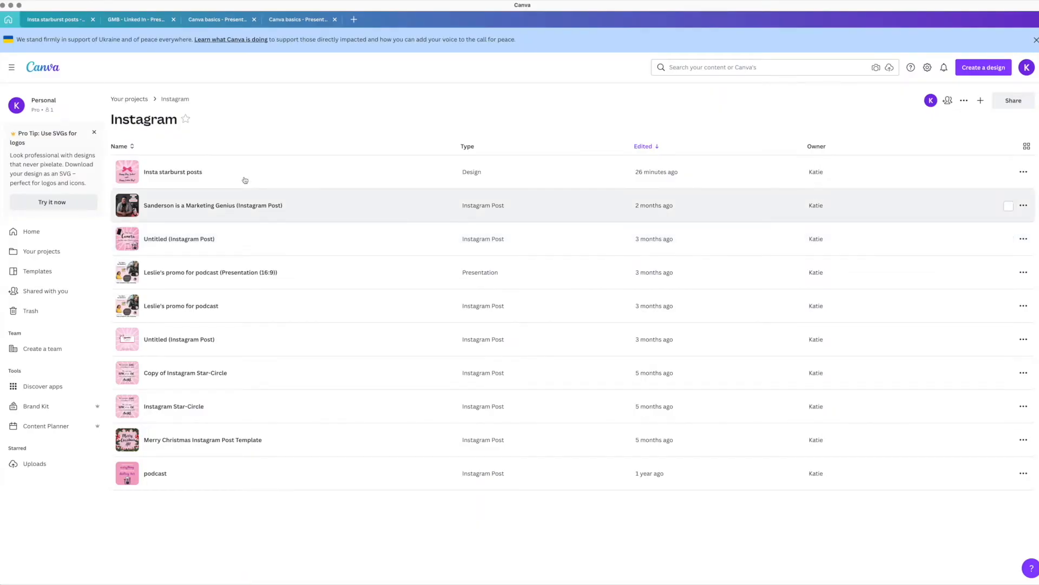
left_click(195, 172)
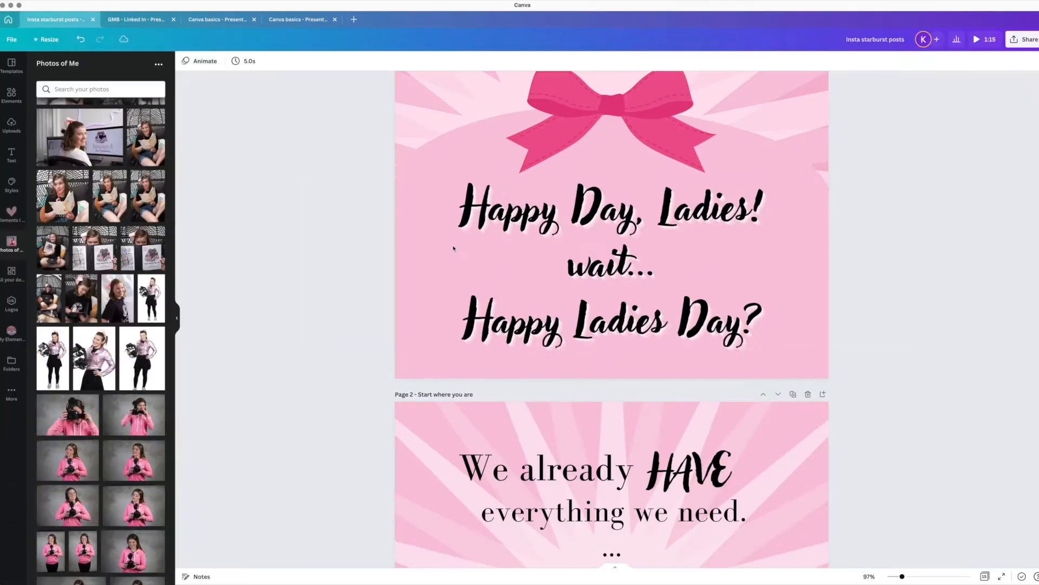
- Add a blank page 16 at the end of the design and apply the "Did You Know?" template to it
scroll(608, 327, "down", 2)
scroll(608, 327, "down", 5)
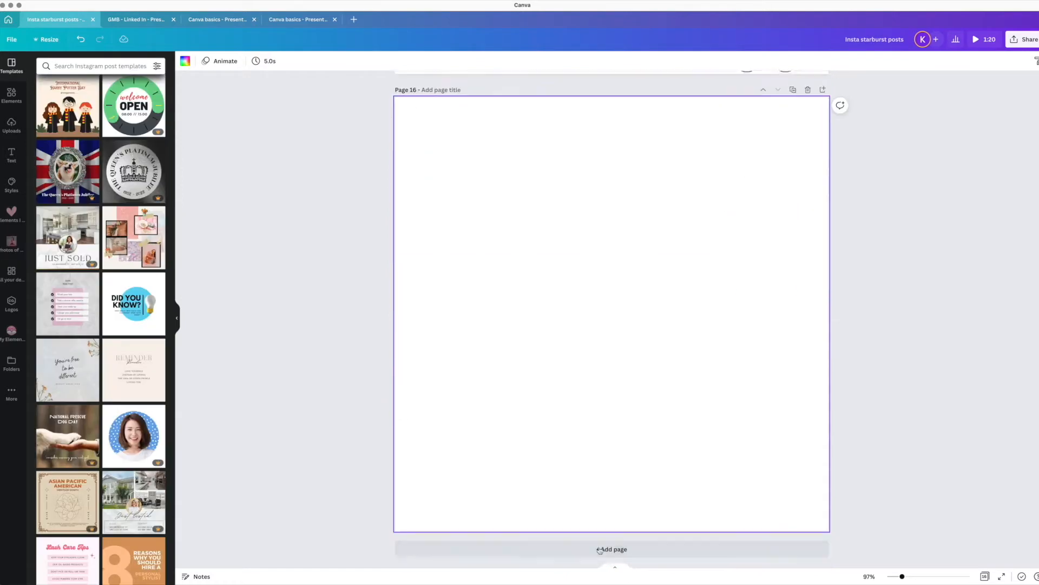
left_click(155, 305)
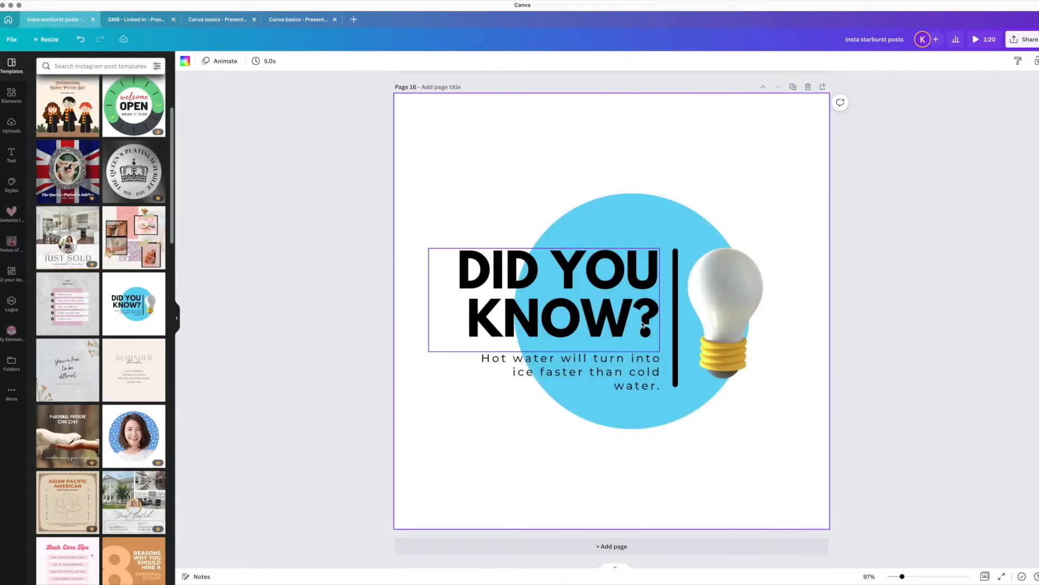
- Apply the Queen's Platinum Jubilee template to page 16 and shift its crown, curved title and silver circle
mouse_move(152, 202)
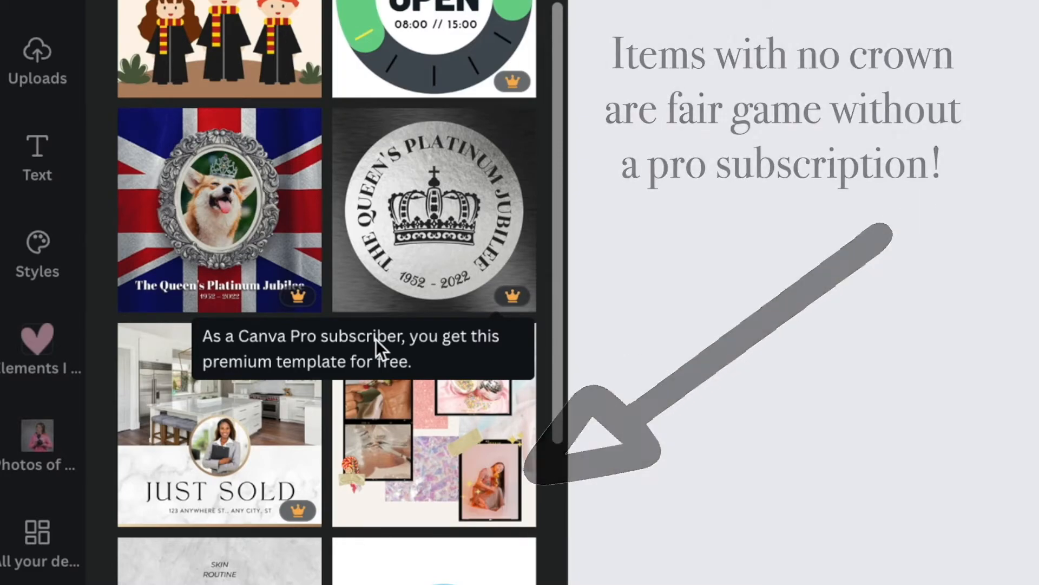
left_click(457, 238)
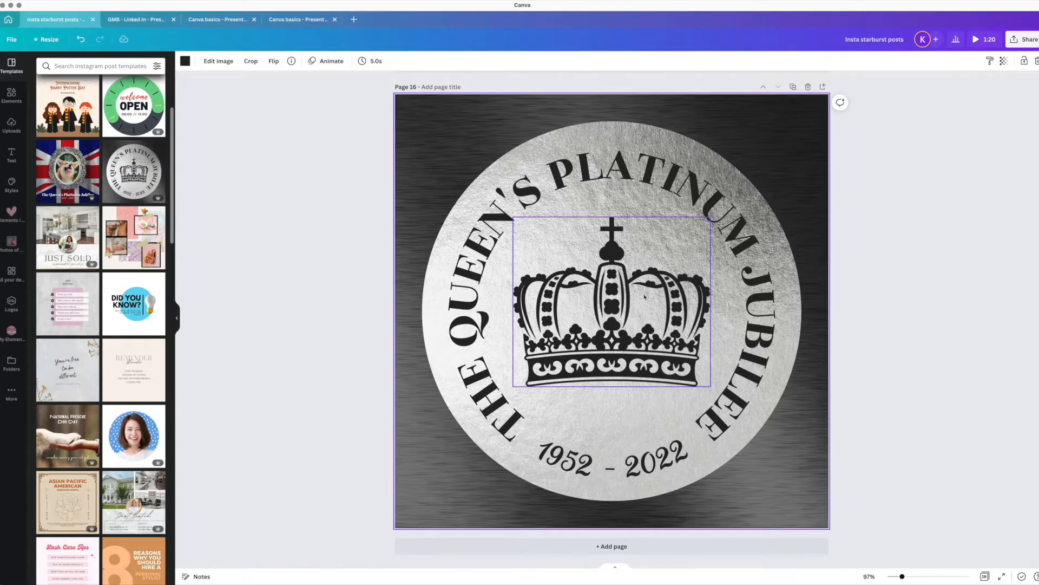
left_click_drag(644, 296, 525, 364)
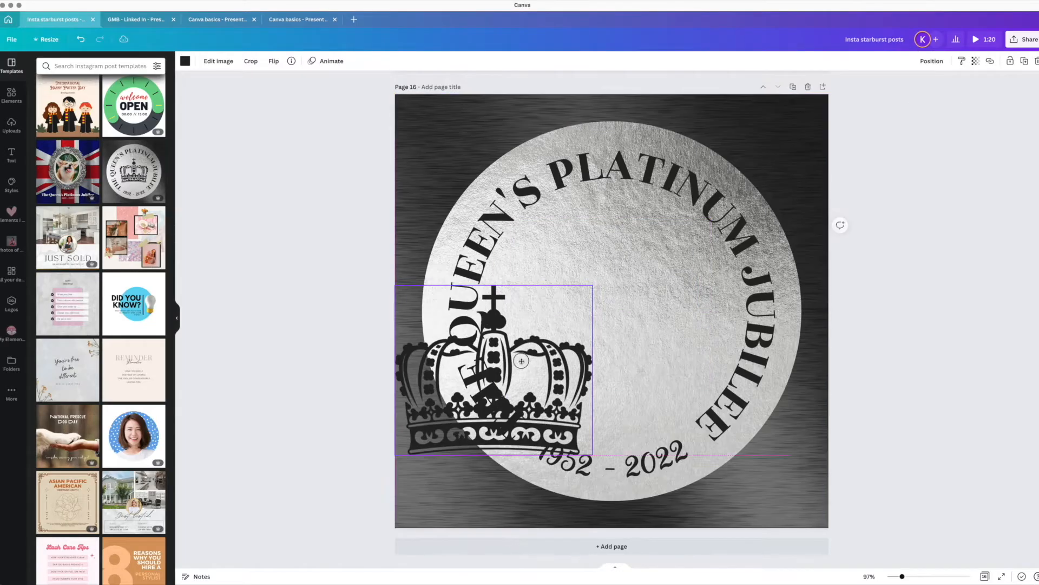
left_click_drag(736, 216, 630, 194)
left_click_drag(734, 191, 724, 207)
- Try detaching the silver foil image from its circular frame on page 16
right_click(723, 207)
left_click(761, 415)
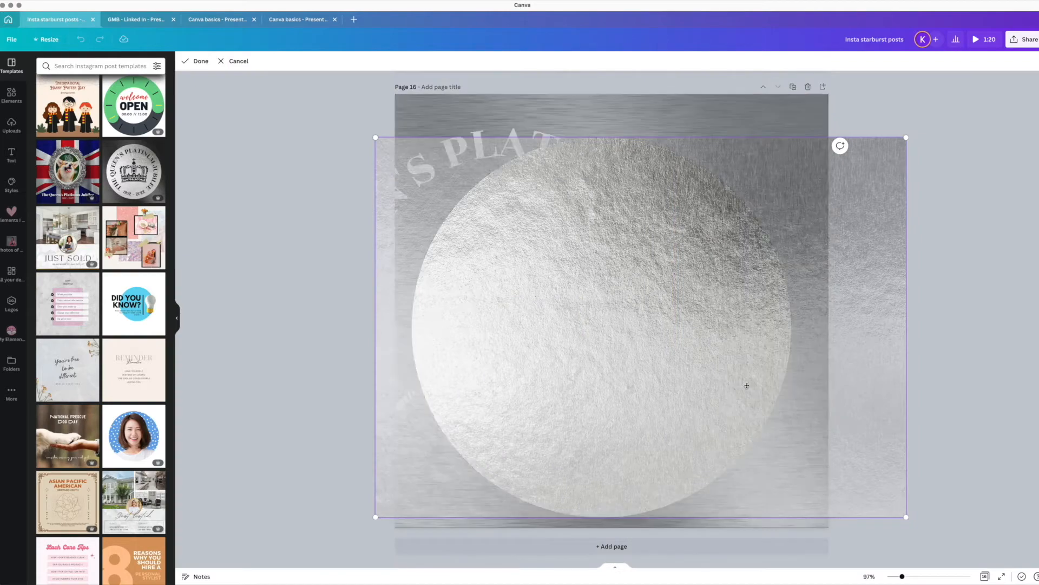
right_click(678, 207)
left_click(710, 393)
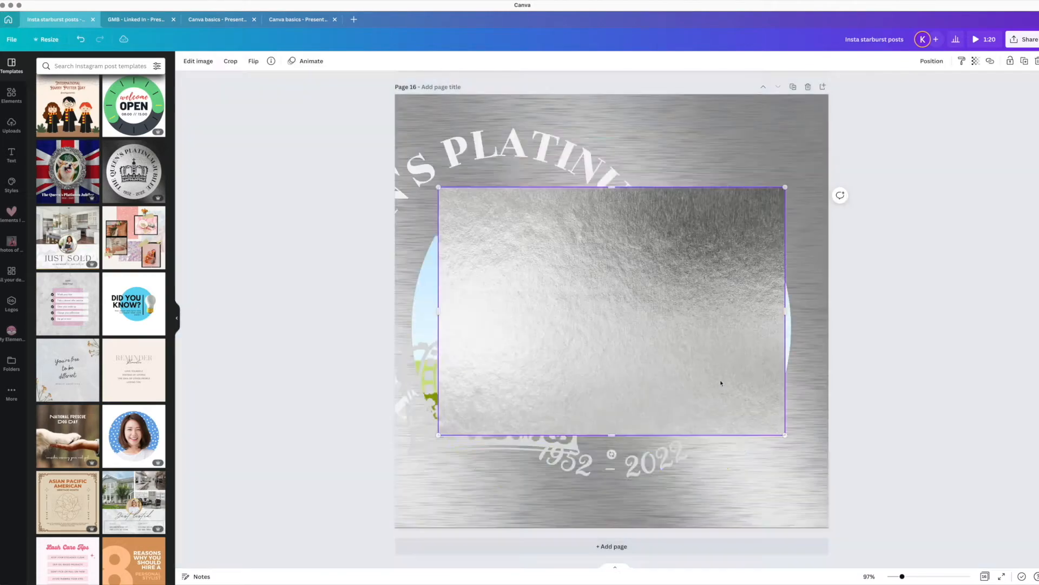
right_click(703, 280)
left_click(758, 397)
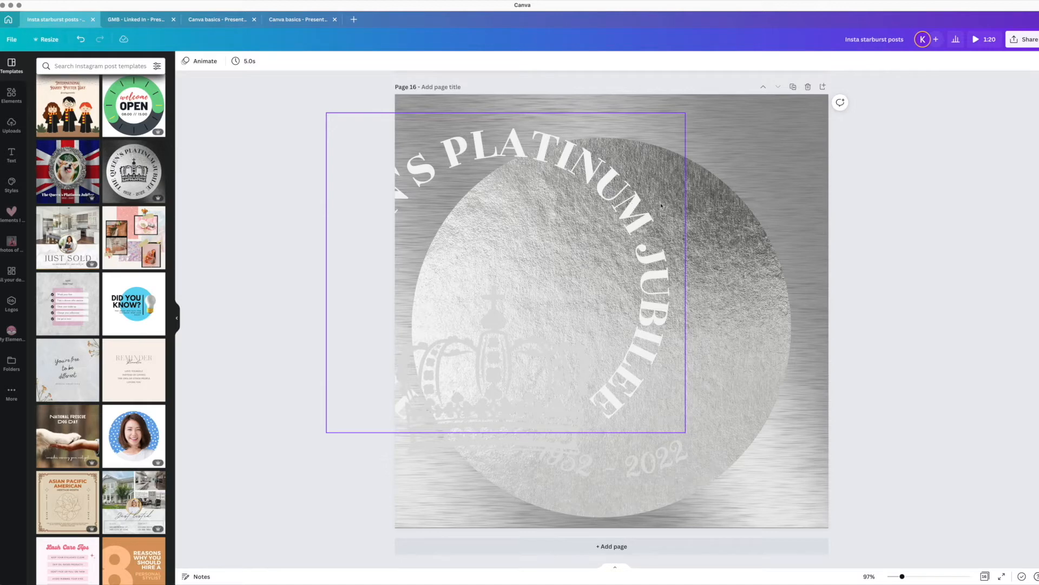
- Apply the Lash Care Tips template to page 16 and shift the third and fourth tips and their pink bars
scroll(101, 325, "down", 3)
left_click(68, 411)
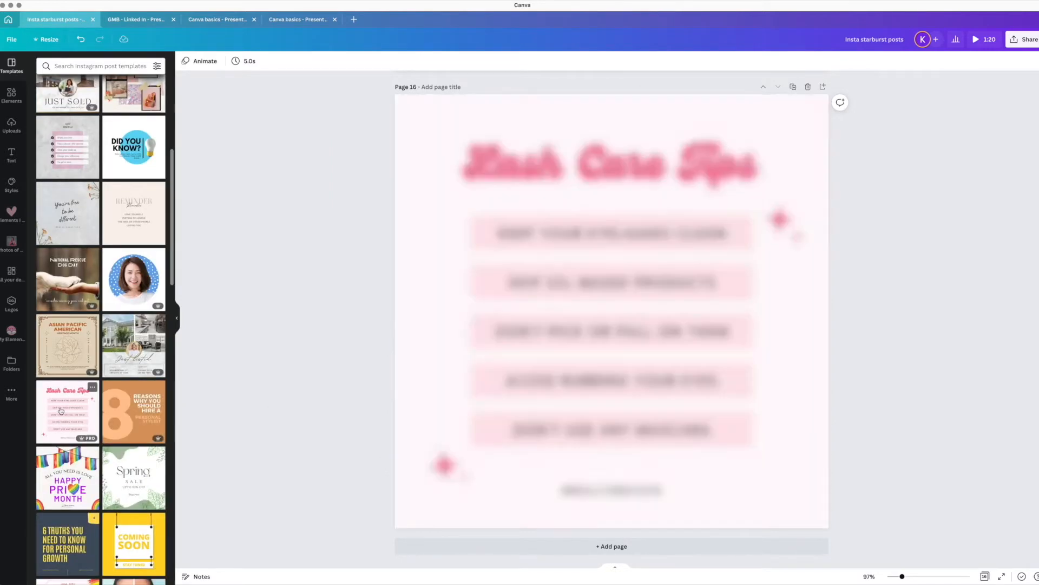
left_click(547, 151)
left_click_drag(547, 150, 547, 162)
left_click_drag(708, 382, 625, 353)
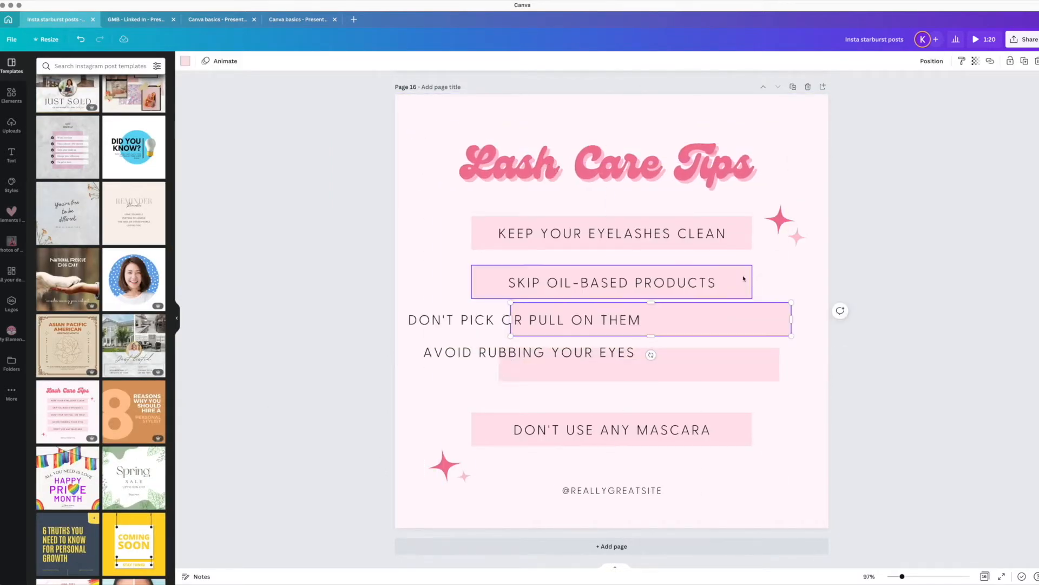
- Shift the "Skip oil-based products" text to the right and its pink bar to the left, and move the first bar up
left_click_drag(737, 278, 774, 272)
left_click_drag(475, 283, 422, 271)
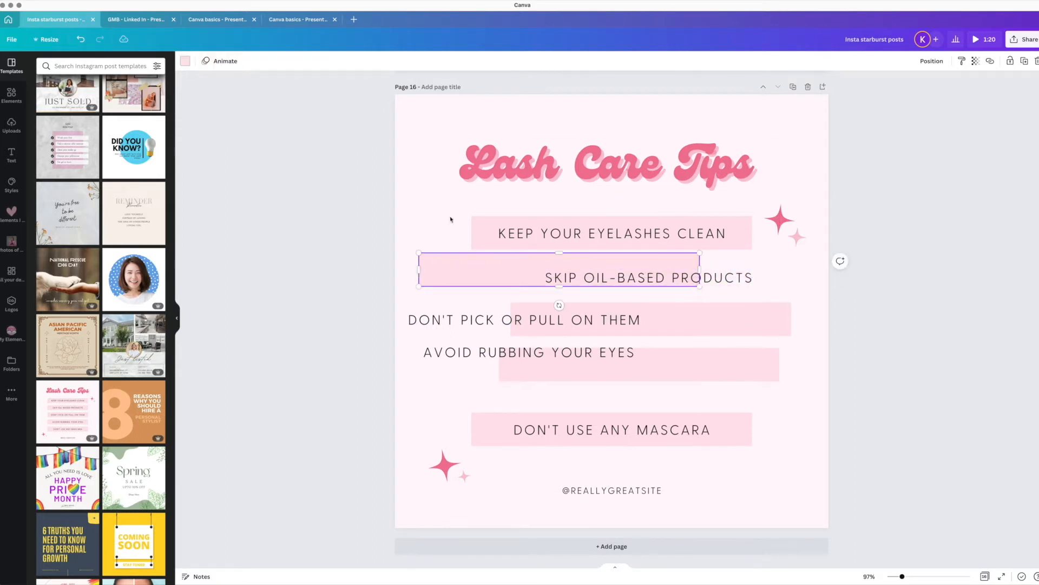
left_click_drag(491, 233, 444, 197)
- Replace the "Keep your eyelashes clean" text with "THIS IS MY OWN MARKETING STUFF" and place it on the first pink bar
left_click_drag(659, 230, 655, 234)
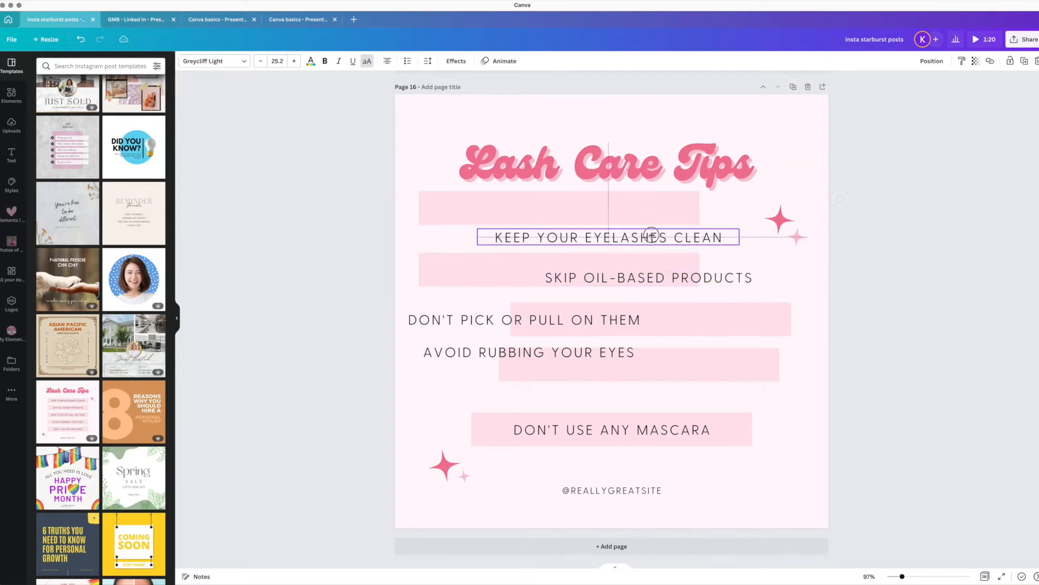
left_click(656, 235)
type("THIS IS MY OWN MARKETING STUFF")
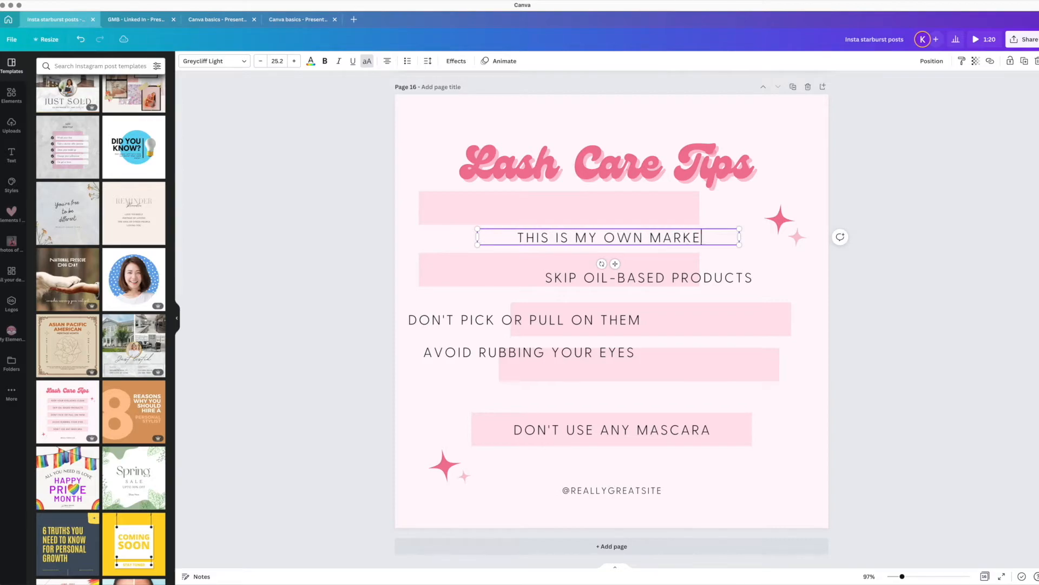
left_click(422, 359)
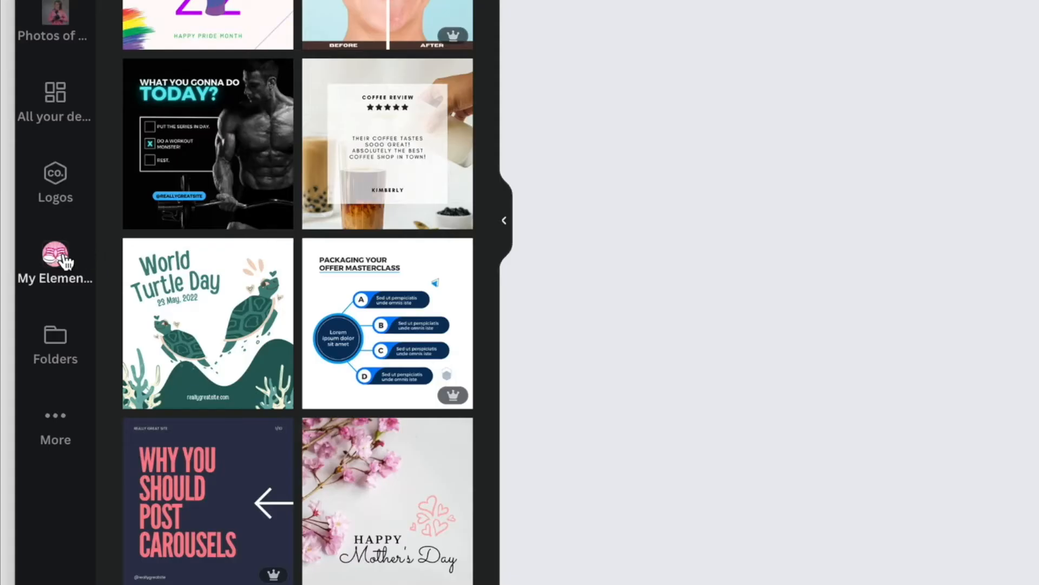
- Add the woman-with-camera and pink sneakers illustrations from My Elements, placing the woman at the page's upper right and smaller sneakers at lower left
left_click(62, 259)
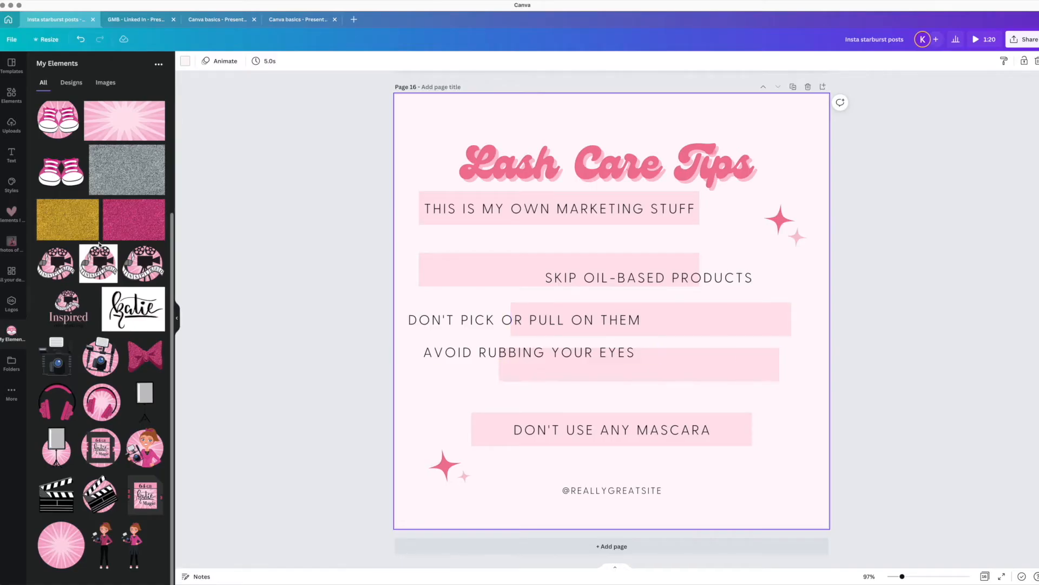
left_click(74, 86)
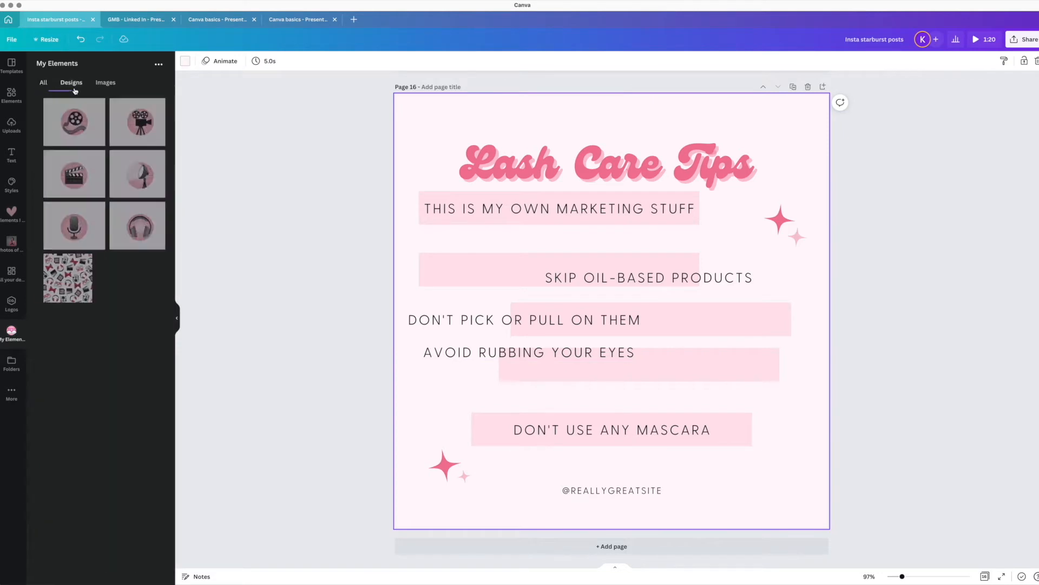
left_click(44, 84)
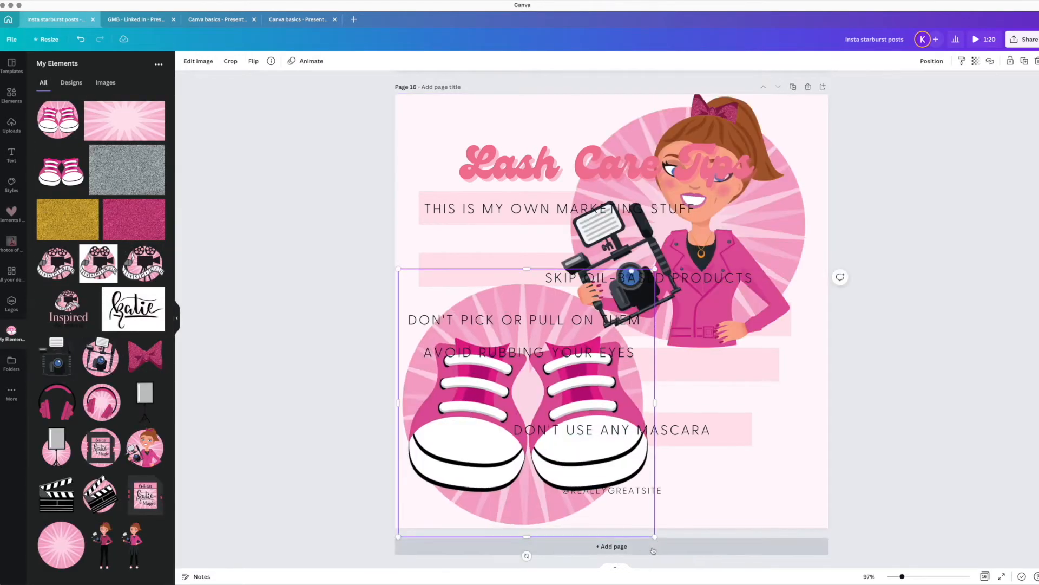
left_click_drag(652, 538, 559, 436)
left_click_drag(524, 373, 524, 466)
left_click_drag(785, 211, 802, 214)
- Add a reduced headphones illustration at the page's lower right and move the woman illustration toward the upper middle
left_click_drag(757, 521, 692, 437)
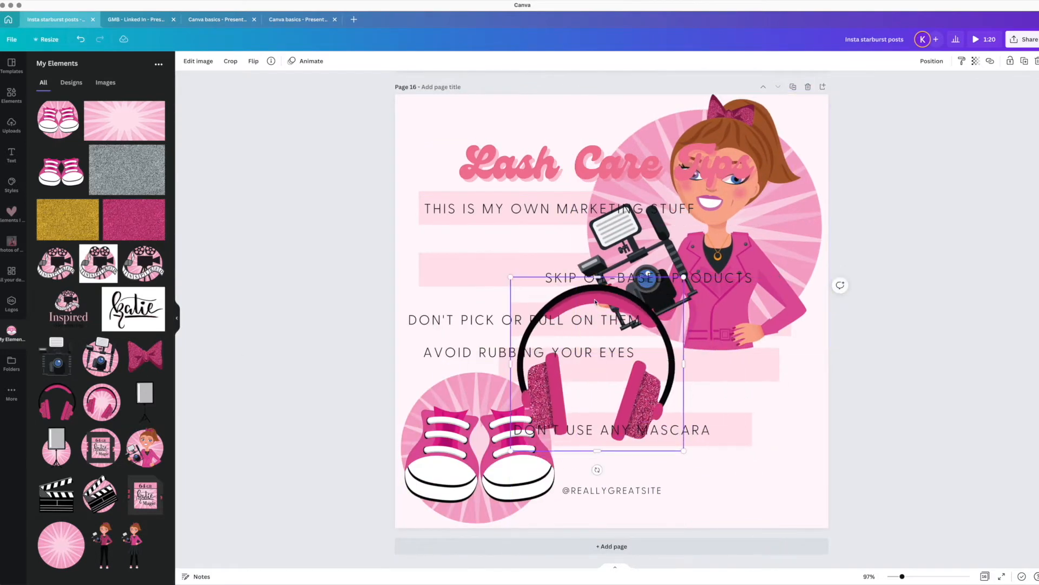
left_click_drag(664, 379, 777, 453)
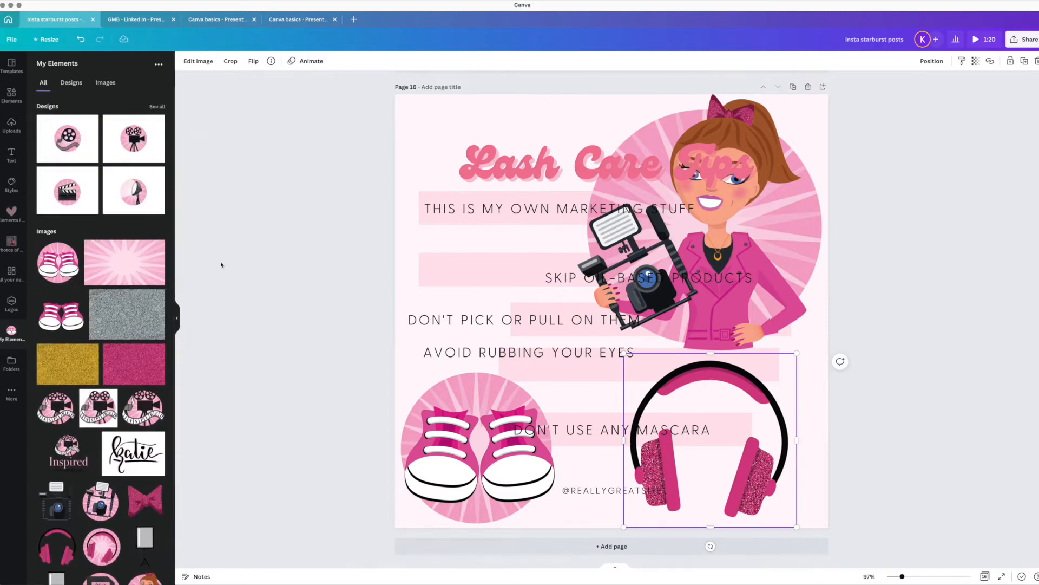
left_click(758, 133)
left_click_drag(758, 133, 639, 149)
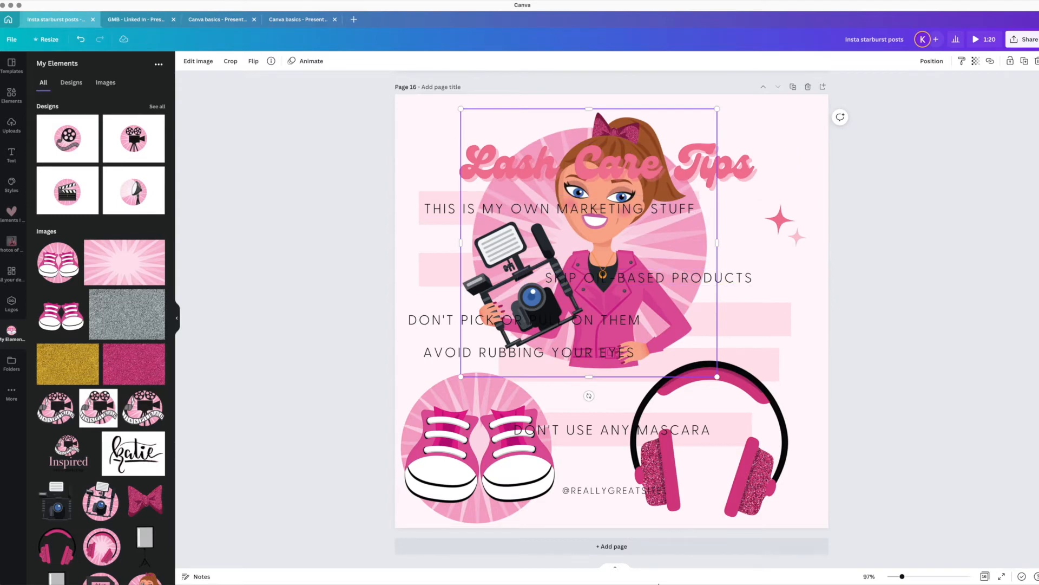
- Add page 17, insert the woman-with-camera illustration, enlarge it and position it near the page's centre
left_click(637, 547)
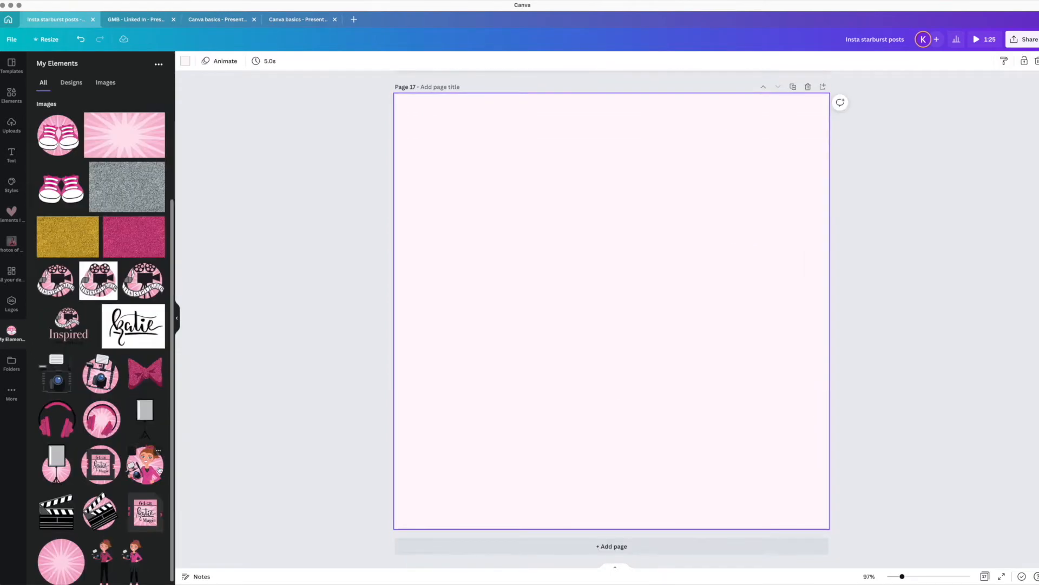
left_click(144, 464)
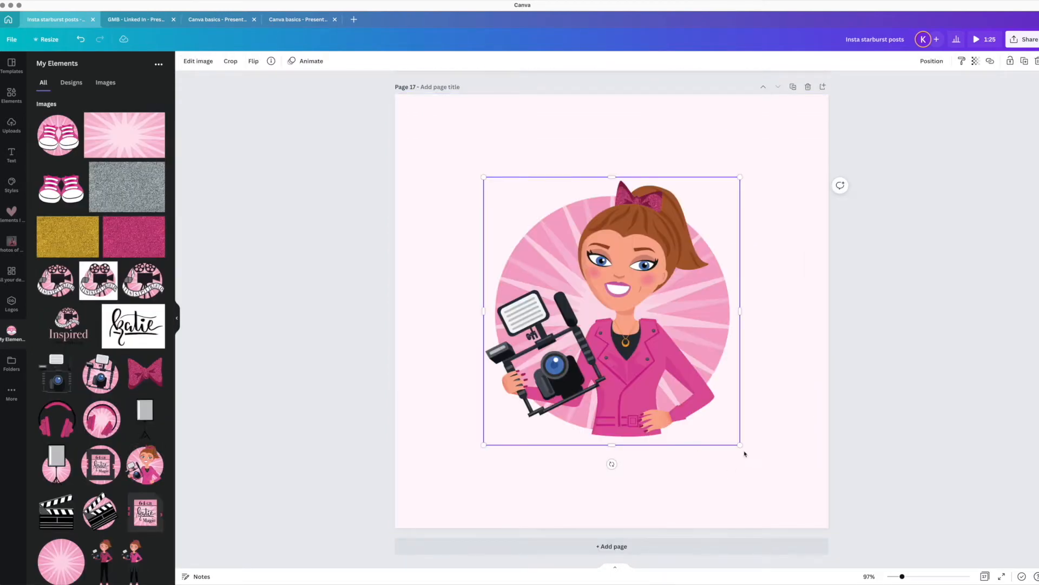
left_click_drag(740, 445, 786, 497)
left_click_drag(719, 403, 681, 353)
- Try the Festive and Summer filters on the woman-with-camera illustration
left_click(202, 63)
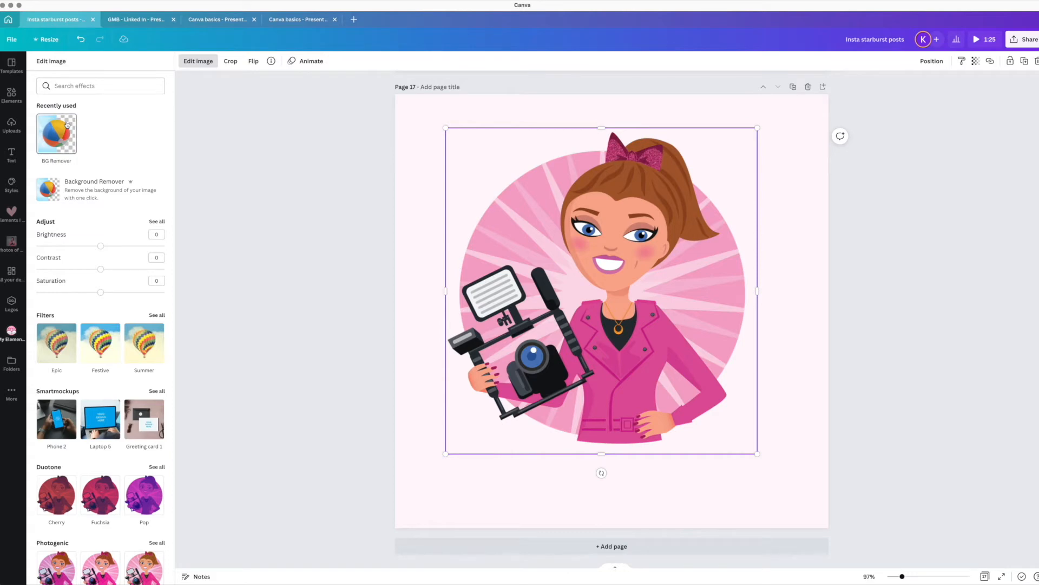
left_click(91, 335)
left_click(144, 341)
scroll(97, 373, "down", 1)
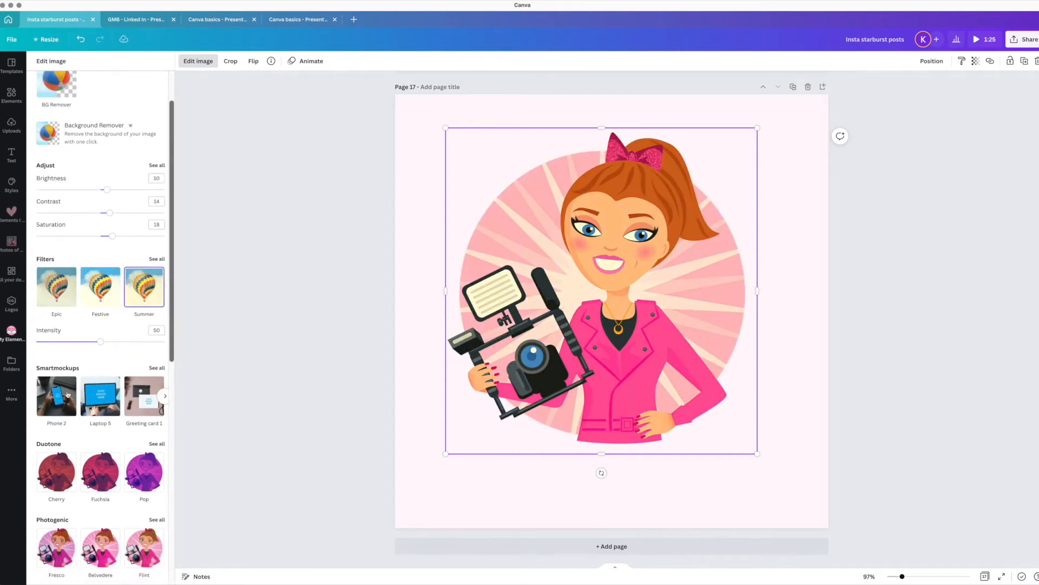
- Apply the Minced slice effect to the woman-with-camera illustration
scroll(127, 383, "down", 4)
left_click(131, 421)
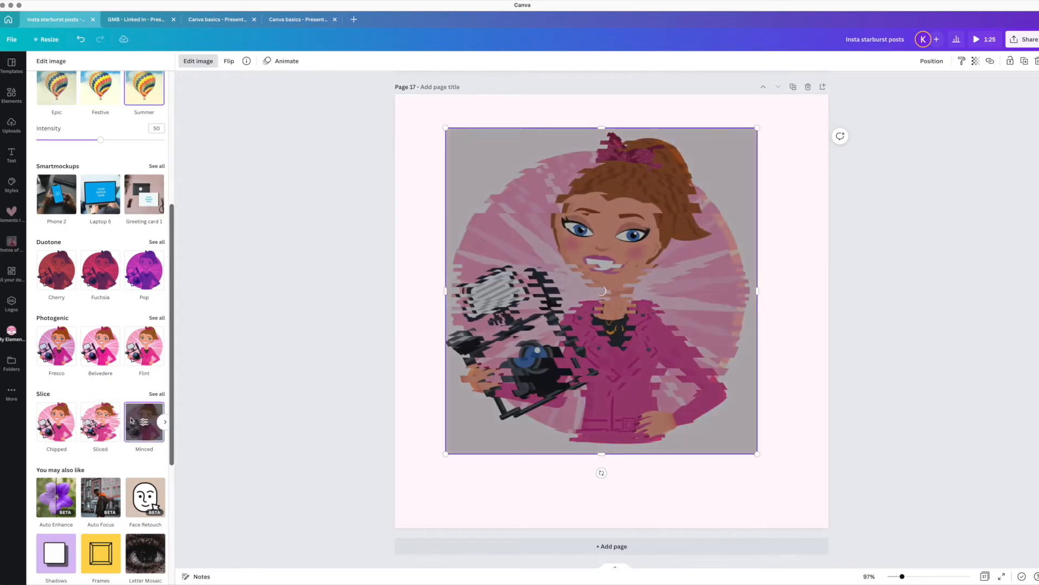
scroll(136, 391, "down", 2)
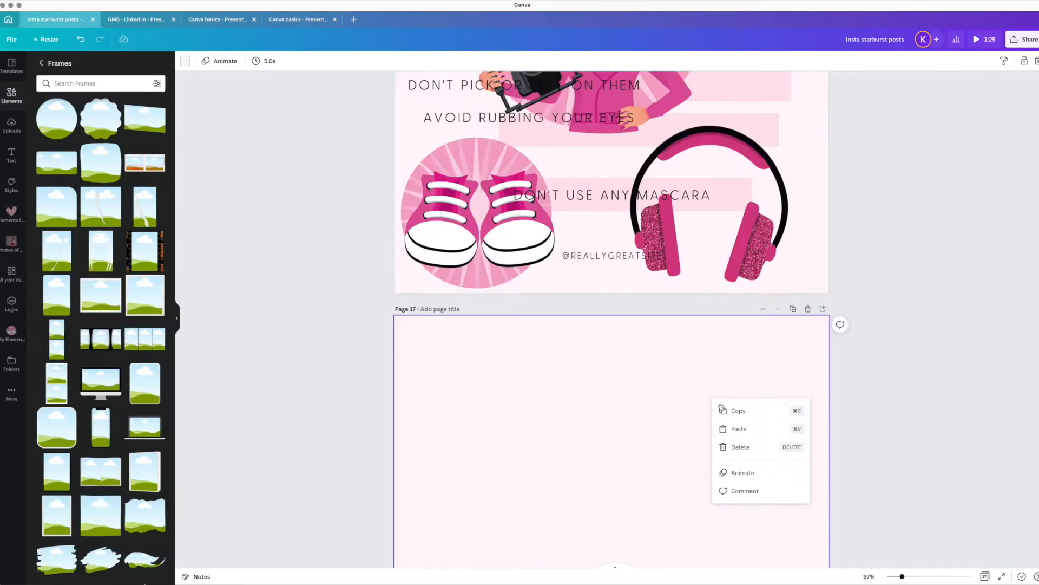
- Try to paste the copied content onto the blank page 17
left_click(736, 428)
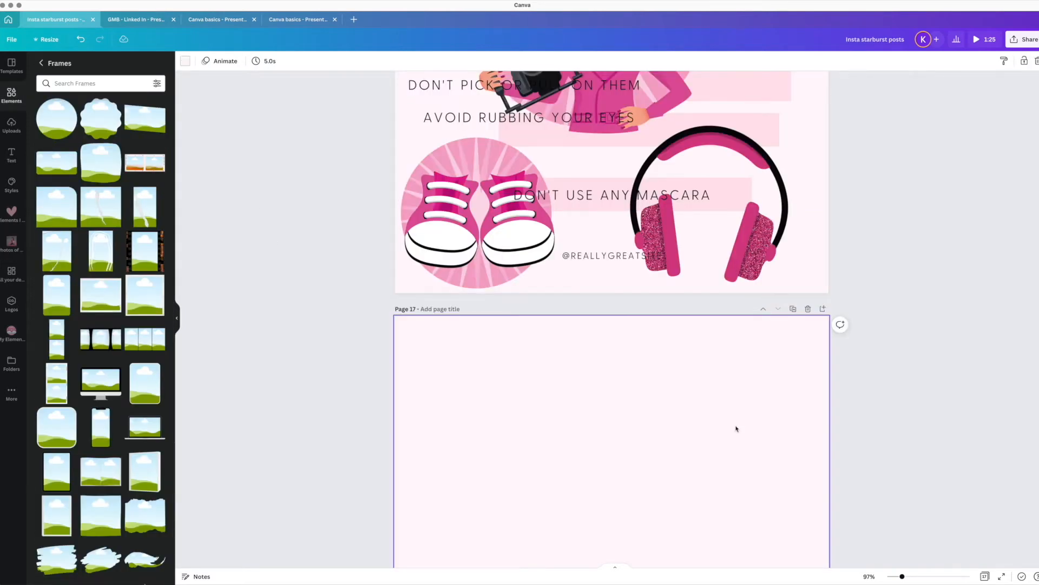
scroll(728, 413, "down", 1)
scroll(704, 417, "down", 3)
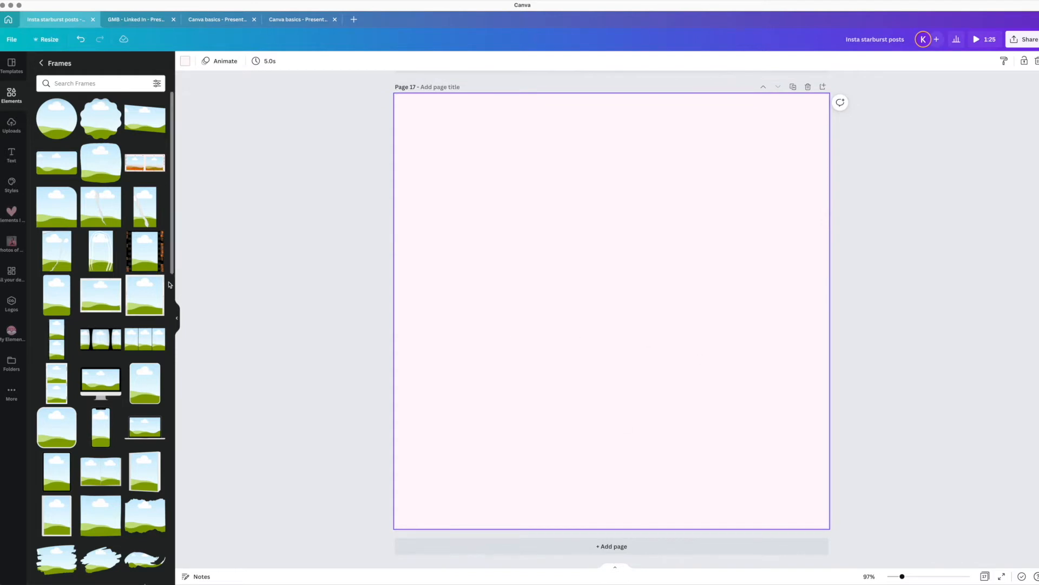
- Add desktop-computer, smartphone and laptop frames to page 17, with the computer lower left, the phone on the right and the laptop upper left
left_click(102, 386)
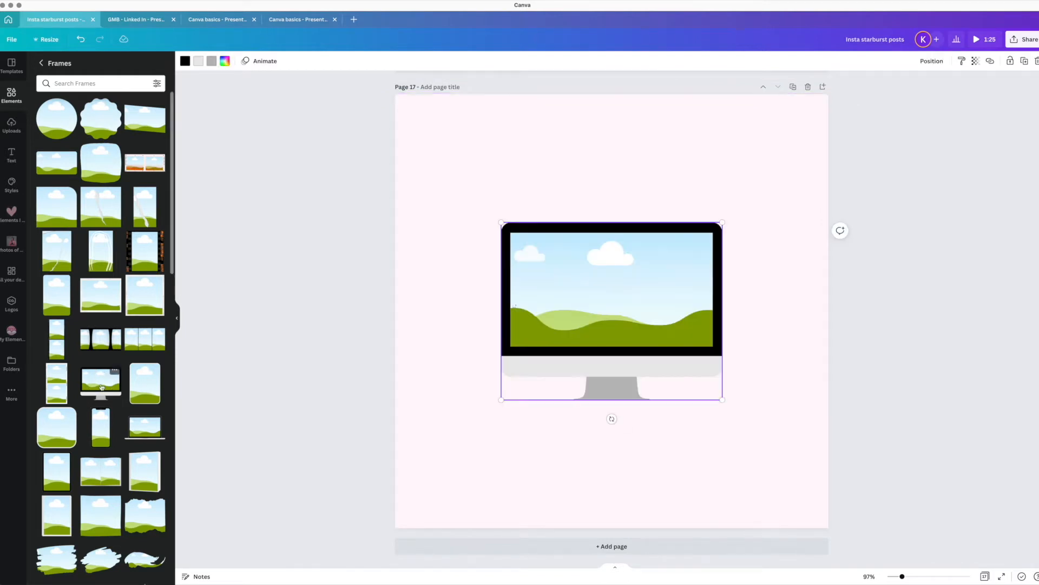
left_click_drag(686, 342, 602, 470)
left_click(101, 428)
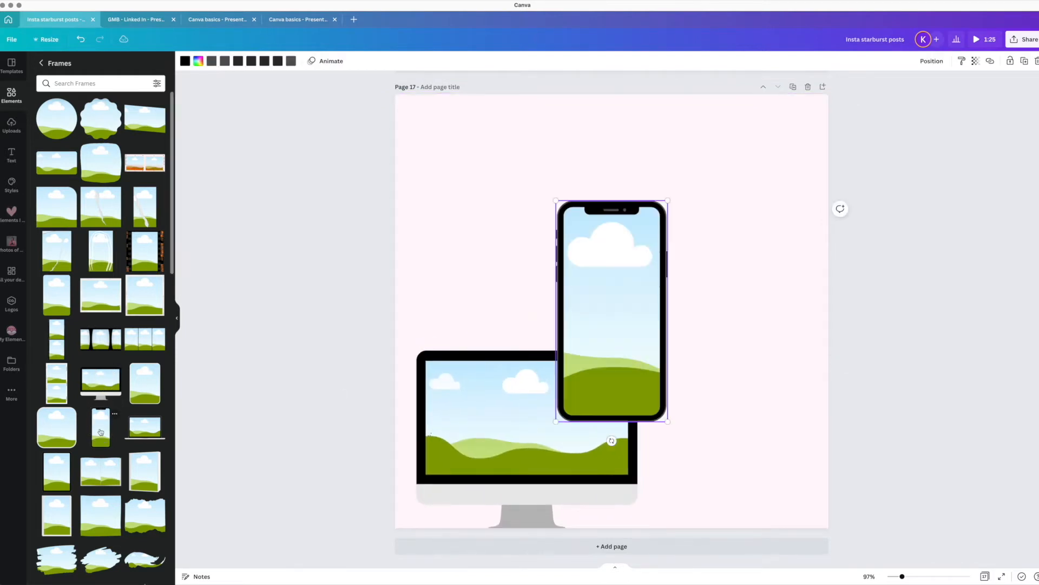
left_click_drag(641, 320, 758, 315)
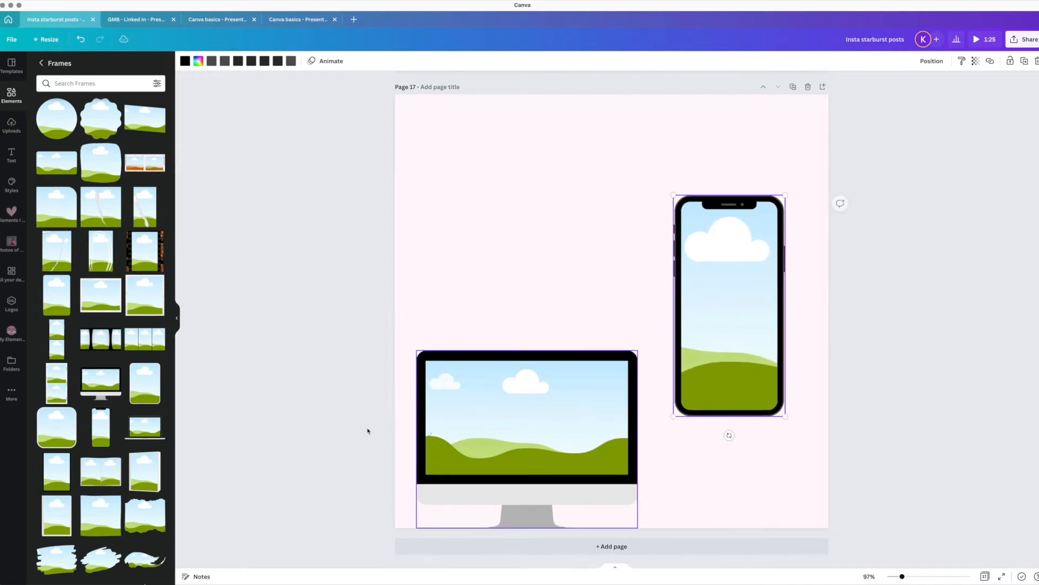
left_click(144, 427)
left_click_drag(612, 313, 548, 207)
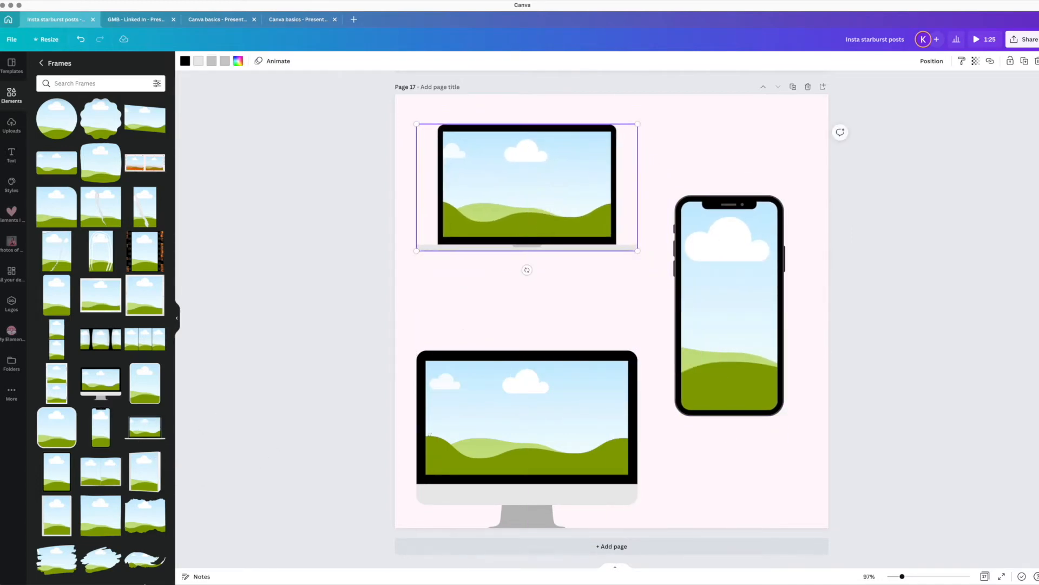
- Fill the computer frame with a pink-hoodie camera photo, the phone with the cathedral photo and the laptop with the desk photo from Photos of Me
left_click(13, 243)
scroll(117, 355, "down", 2)
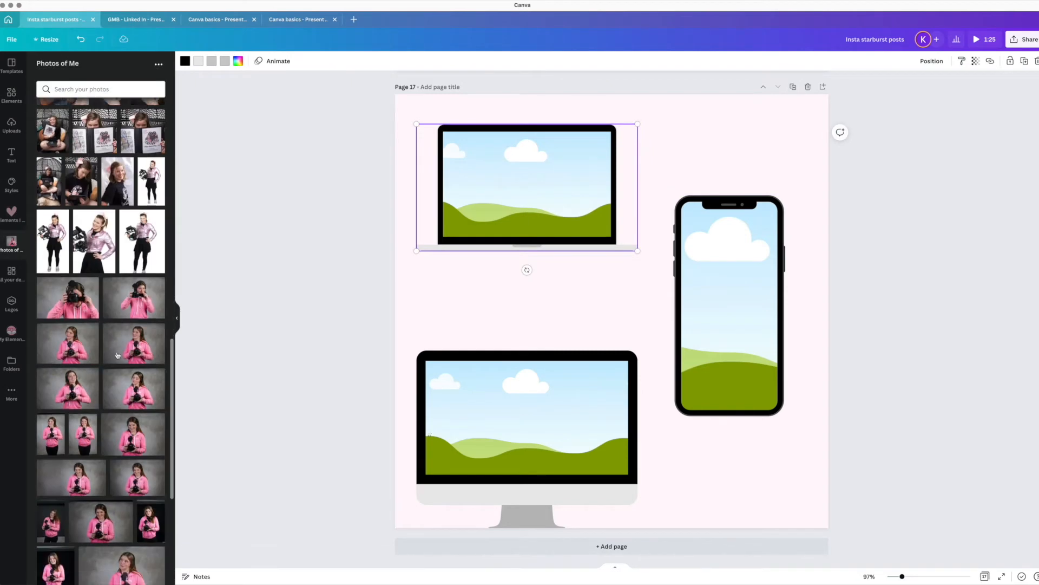
left_click_drag(121, 346, 579, 460)
scroll(122, 373, "down", 2)
scroll(120, 375, "down", 5)
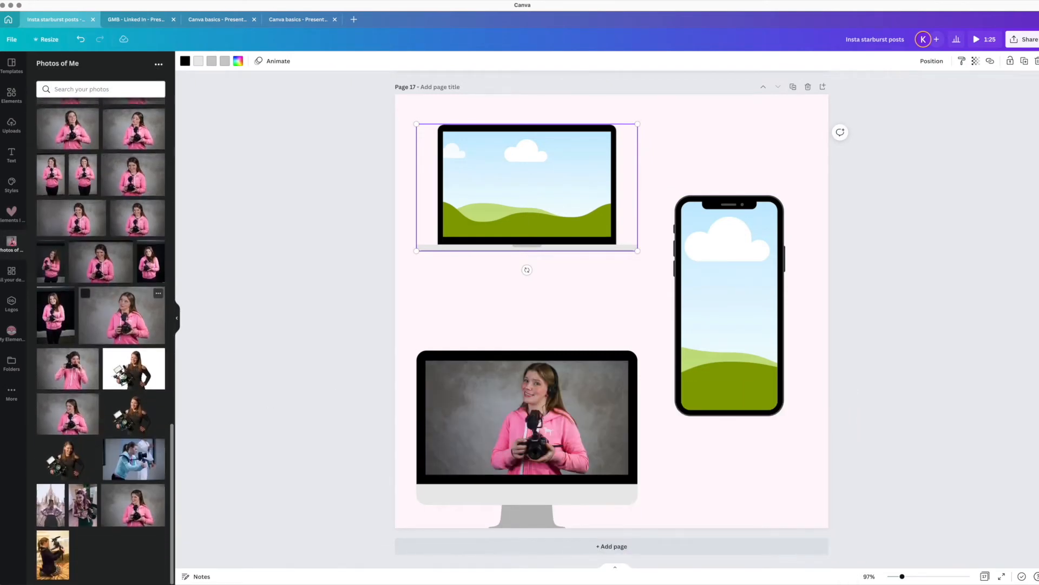
left_click_drag(50, 504, 717, 321)
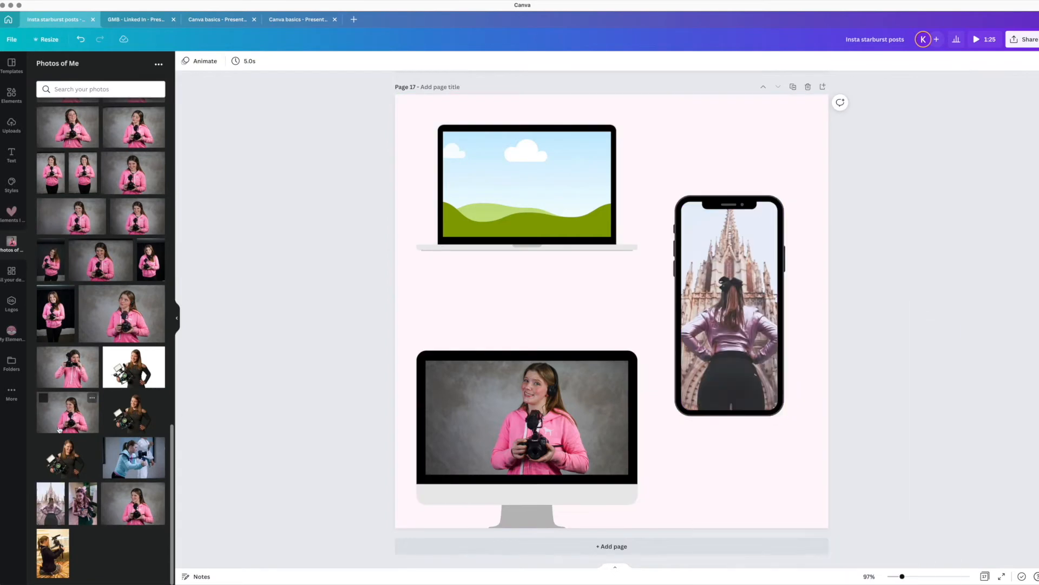
scroll(92, 395, "up", 5)
left_click_drag(80, 354, 527, 206)
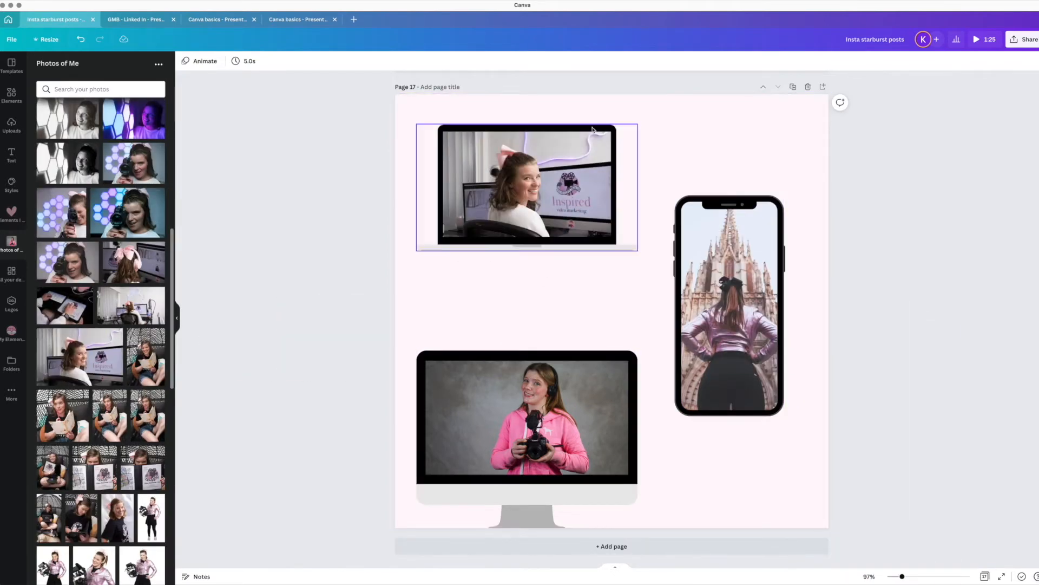
- Add the light pink ribbon bow from the Elements I like folder, shrink it and place it near the phone frame's top
left_click(22, 218)
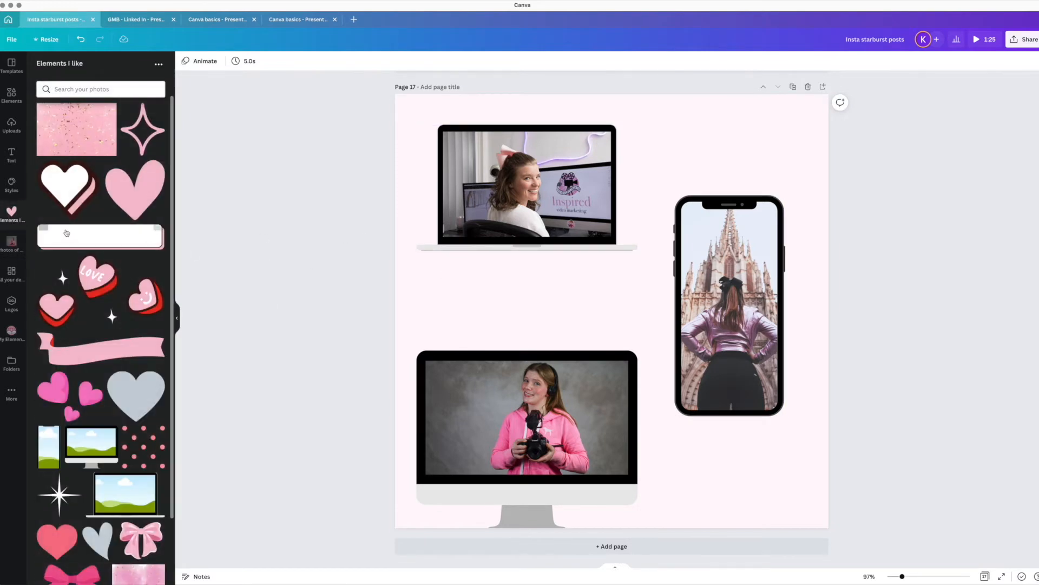
scroll(134, 364, "down", 2)
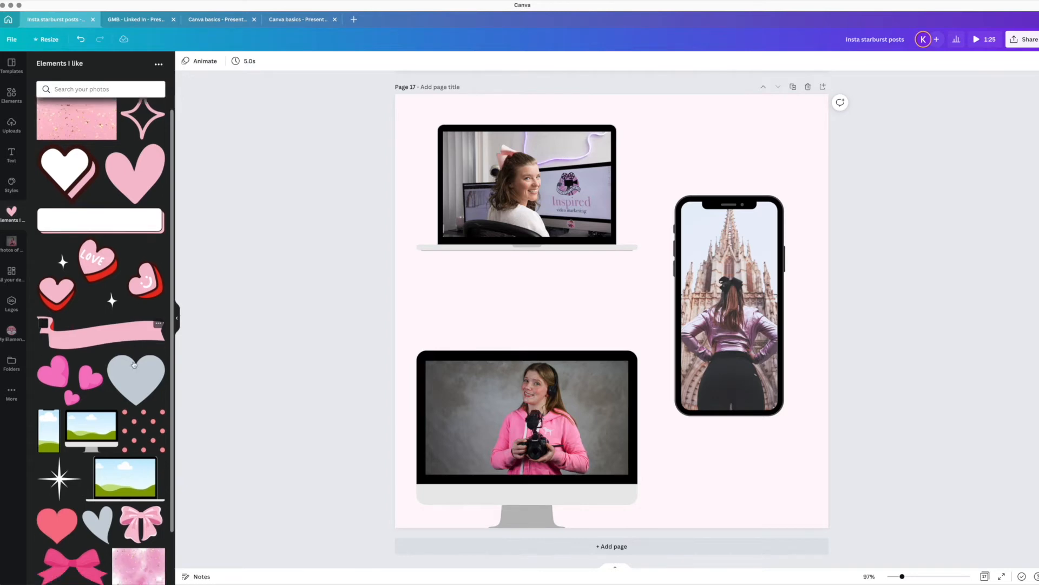
left_click_drag(141, 504, 701, 180)
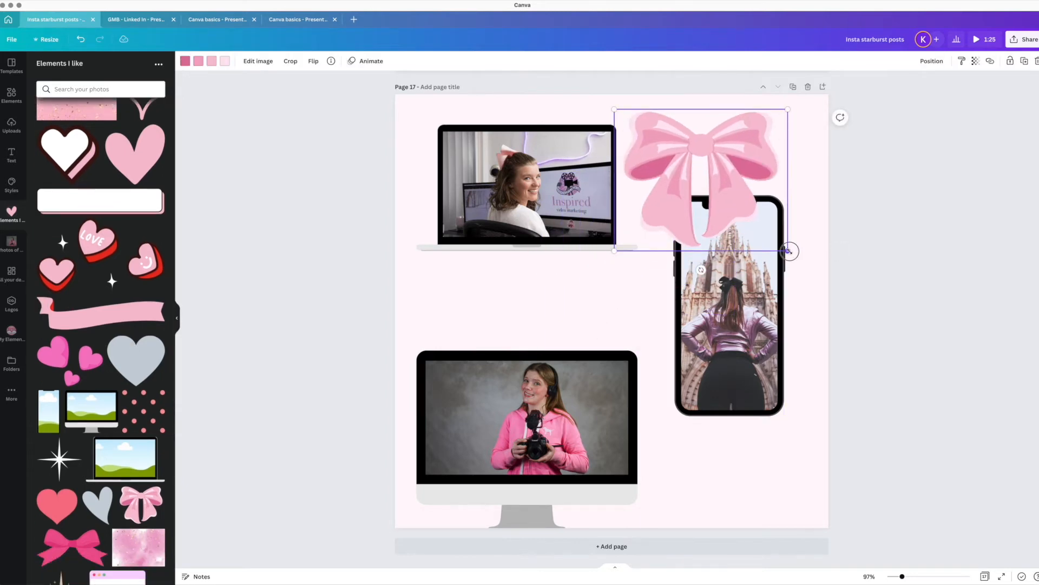
left_click_drag(788, 251, 747, 215)
left_click_drag(689, 149, 687, 184)
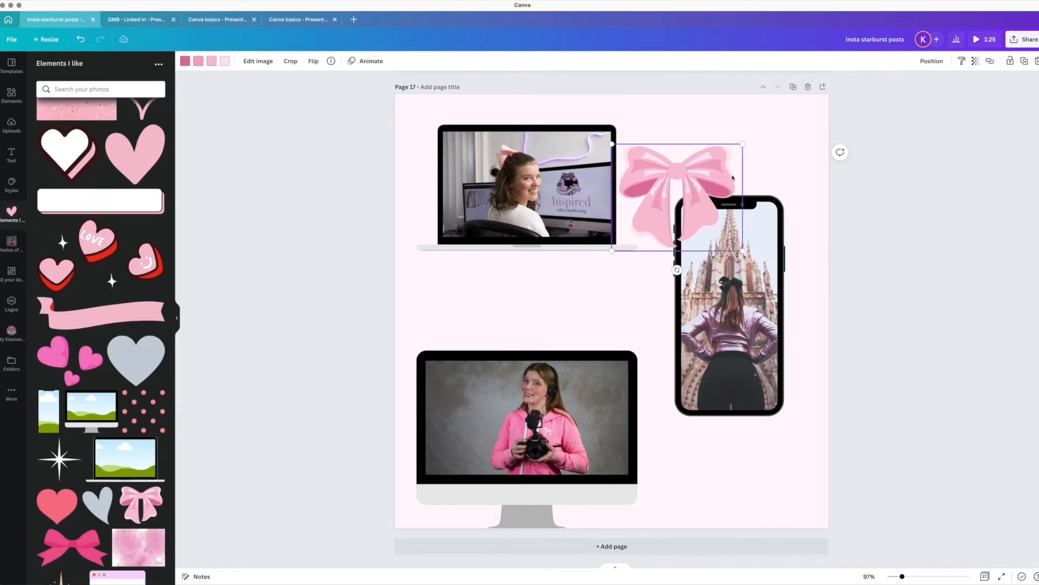
- Set the saved pink watercolour image with gold specks as the background of page 17
left_click(728, 325)
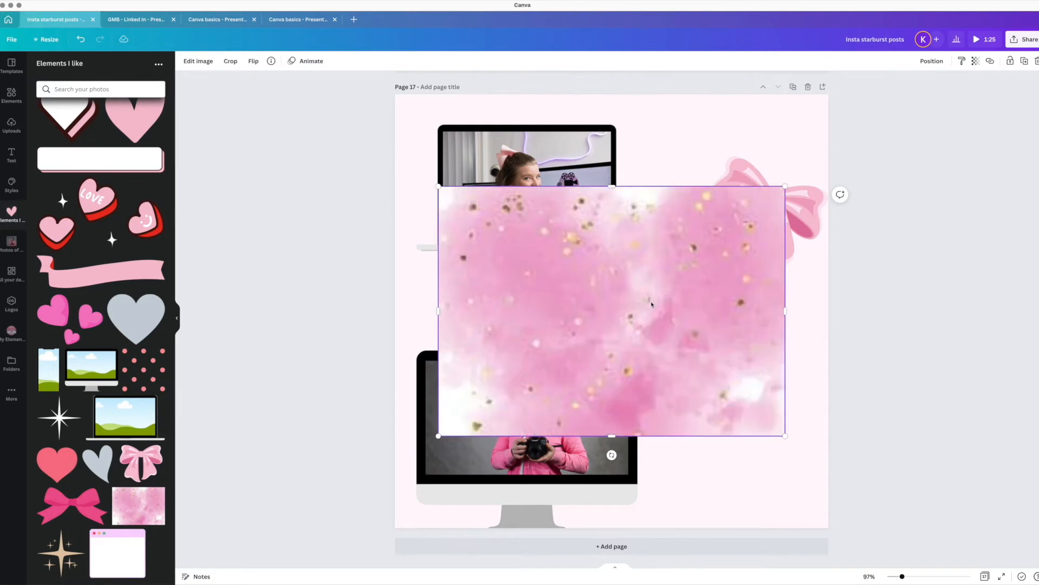
right_click(635, 304)
left_click(671, 485)
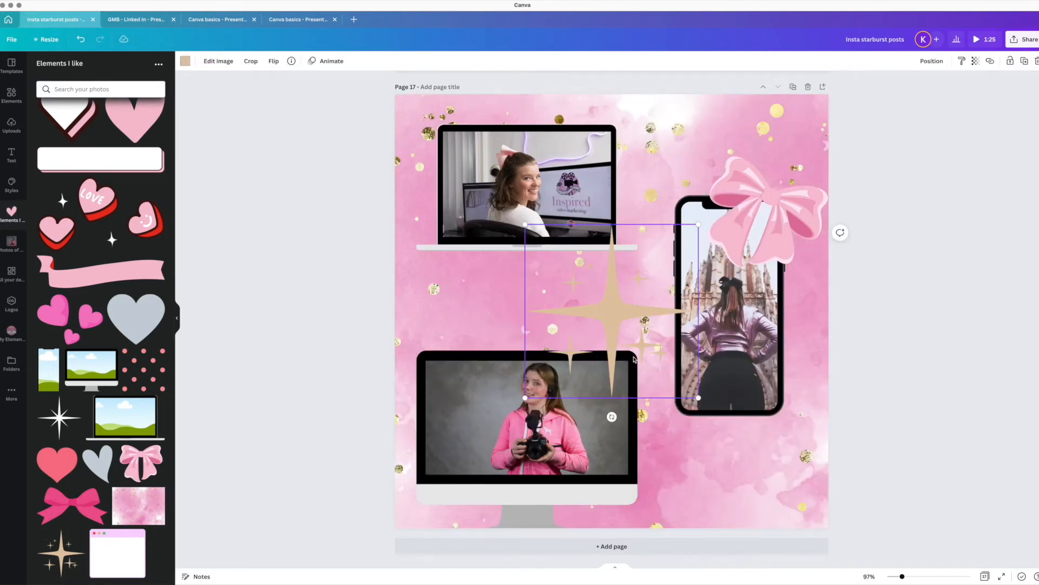
- Tilt the gold star sparkle slightly and recolour it to the pale pink of the brand palette
left_click_drag(612, 416, 635, 414)
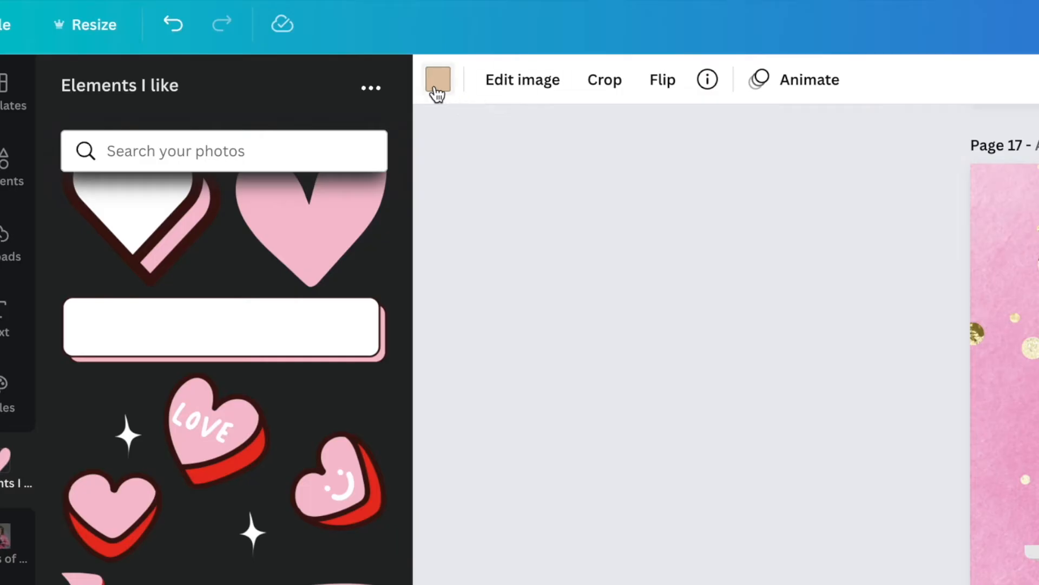
left_click(185, 61)
left_click(366, 245)
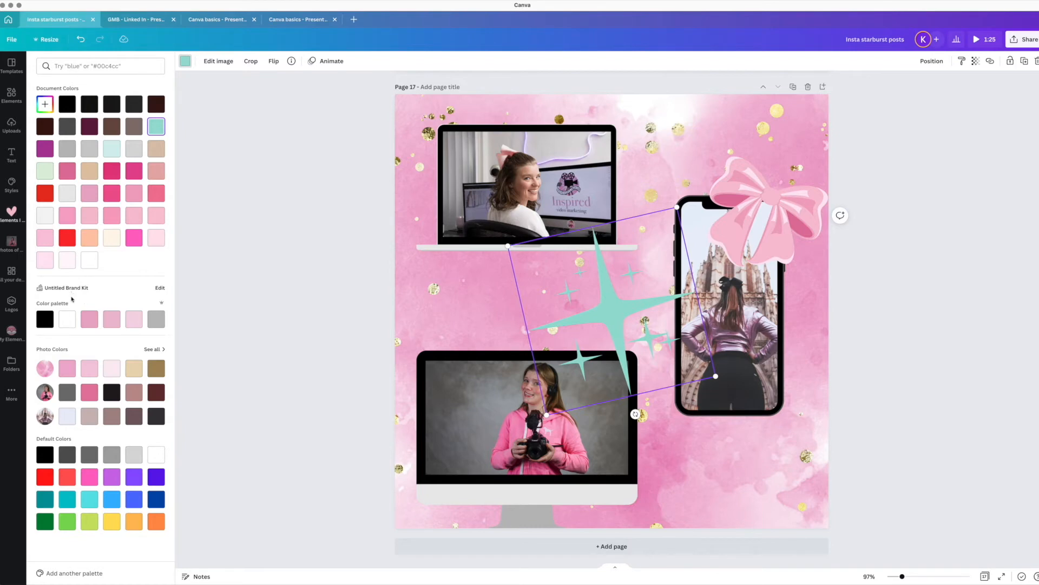
left_click(134, 324)
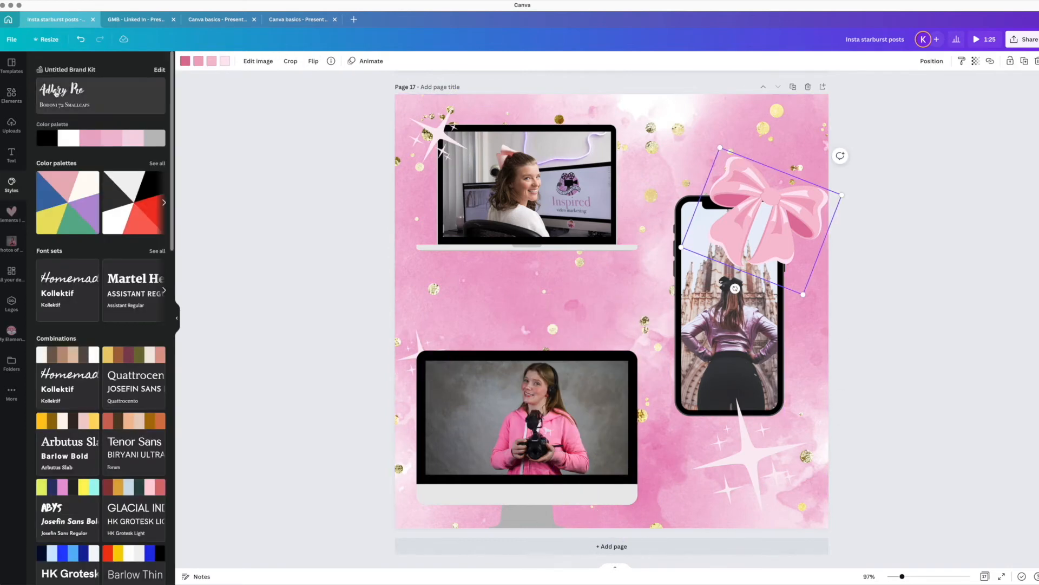
- Add the brand font set to the page, with the heading "This is me playing" and the subheading "It's neat, huh?"
left_click(56, 92)
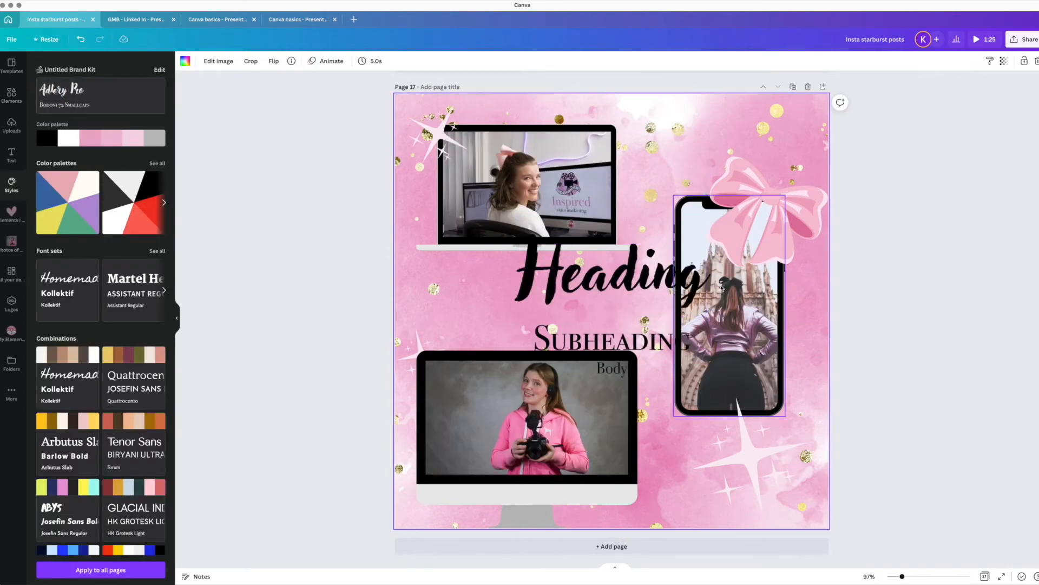
left_click(620, 269)
left_click(619, 269)
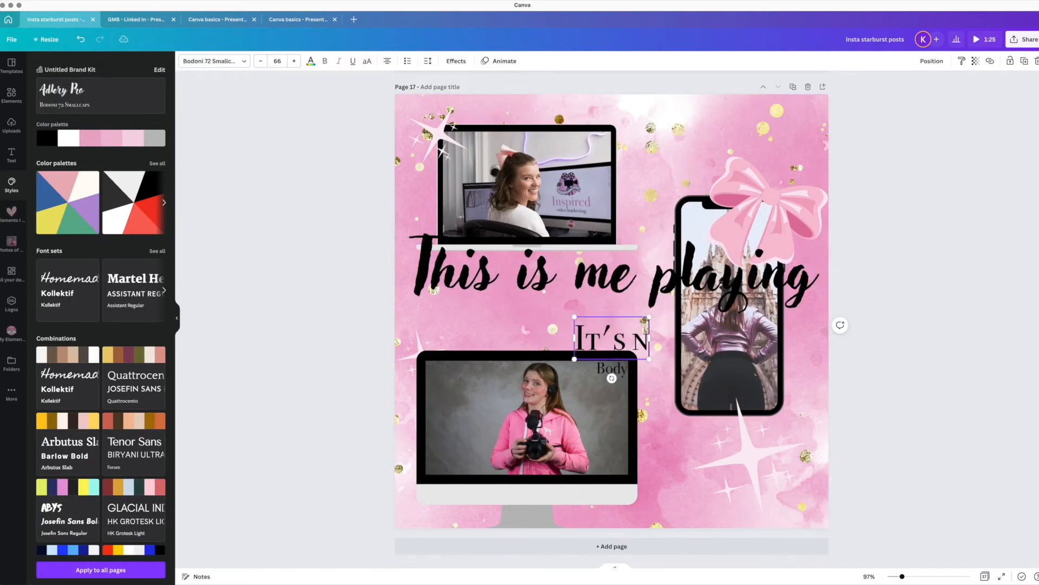
type("eat, huh?")
- Apply the Block animation to the subheading and the Shift animation to the heading
left_click(499, 61)
left_click(59, 268)
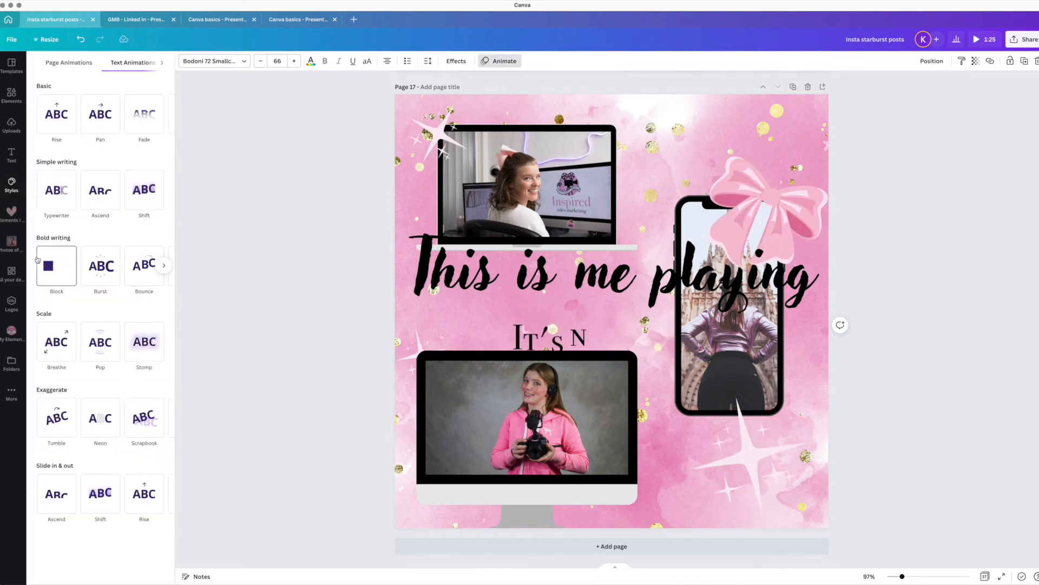
left_click(61, 268)
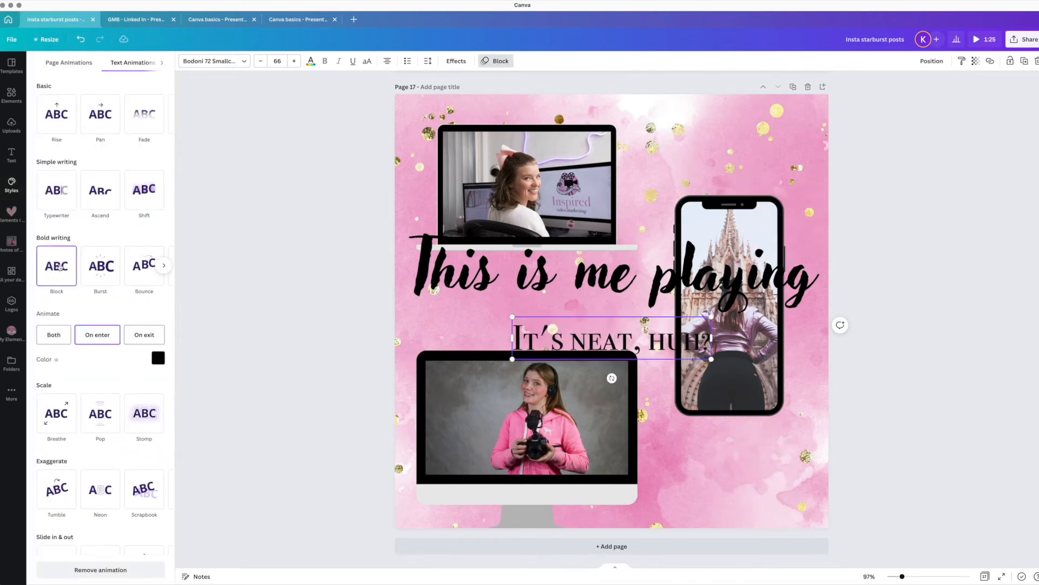
left_click(612, 276)
left_click(144, 190)
- Animate the device frames holding the photos, using the slide-in Rise animation for the phone frame
left_click(527, 186)
left_click(144, 114)
left_click(453, 387)
left_click(144, 342)
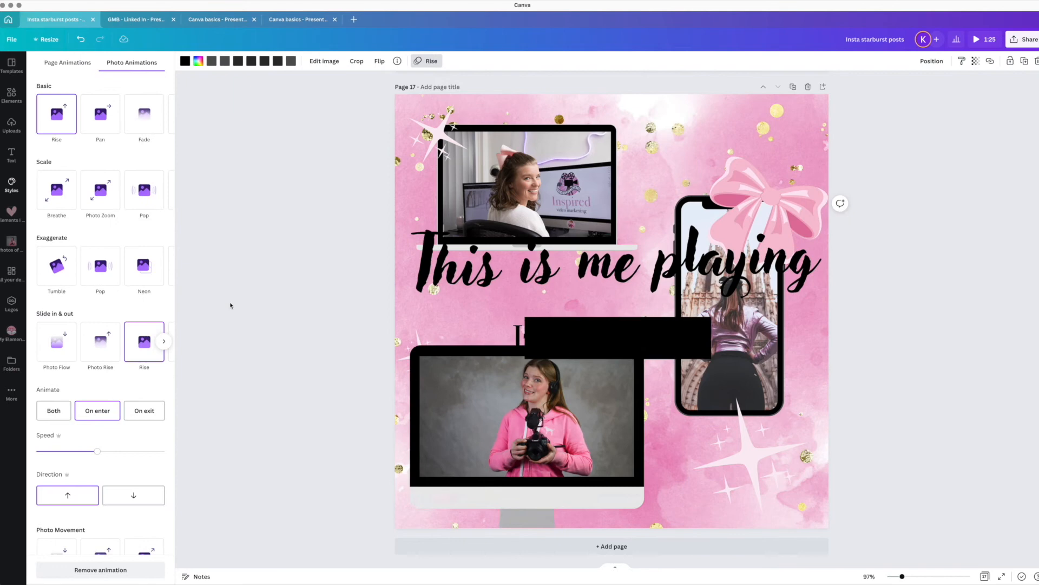
- Apply the slide-in Rise animation to the sparkle on the laptop's corner and the Pop animation to the bow
left_click(437, 133)
left_click(64, 340)
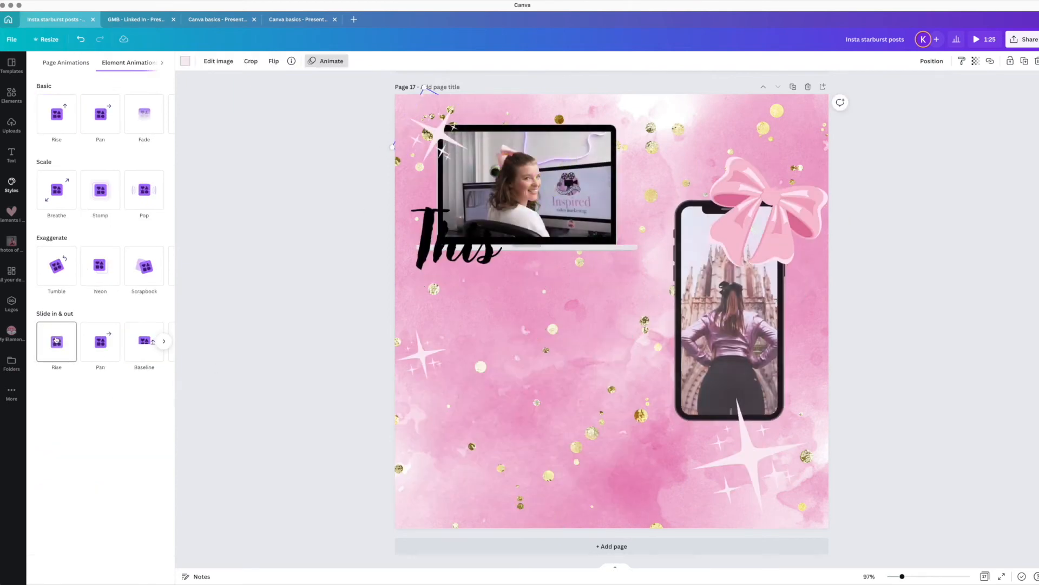
left_click(760, 210)
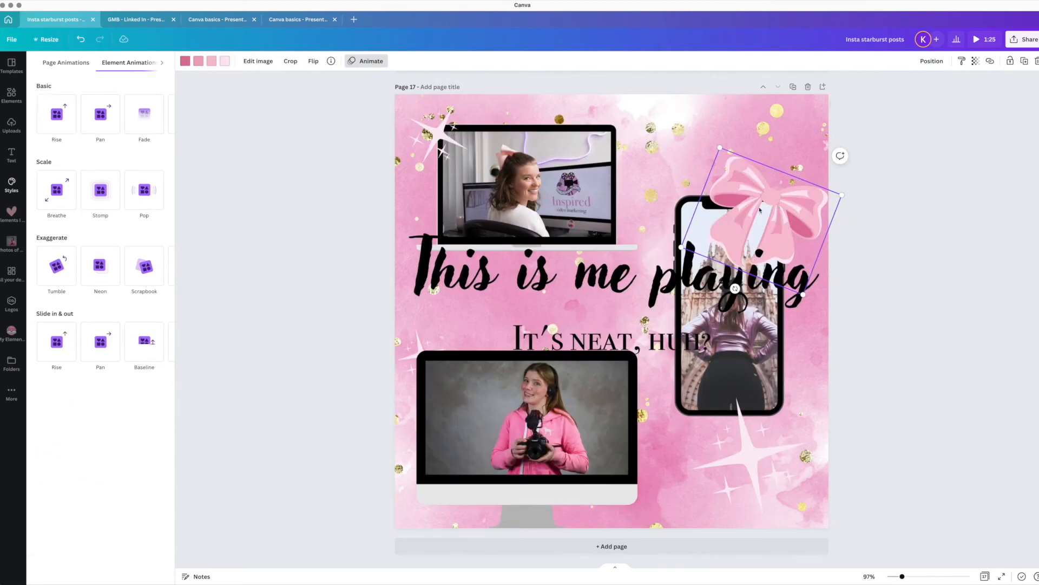
left_click(144, 115)
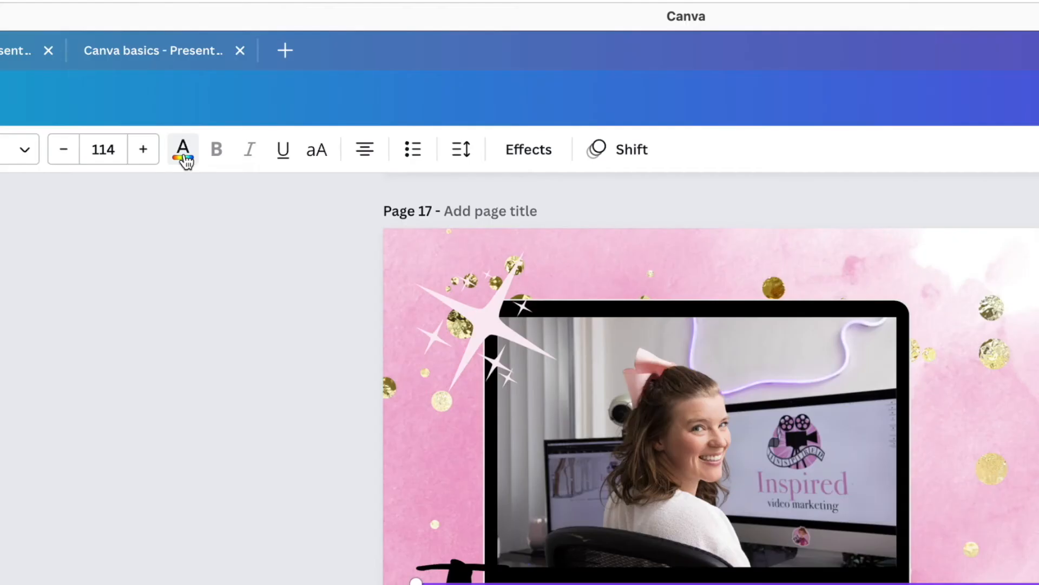
- Give the heading text the Background effect and change the background colour to very light grey
left_click(528, 155)
left_click(143, 230)
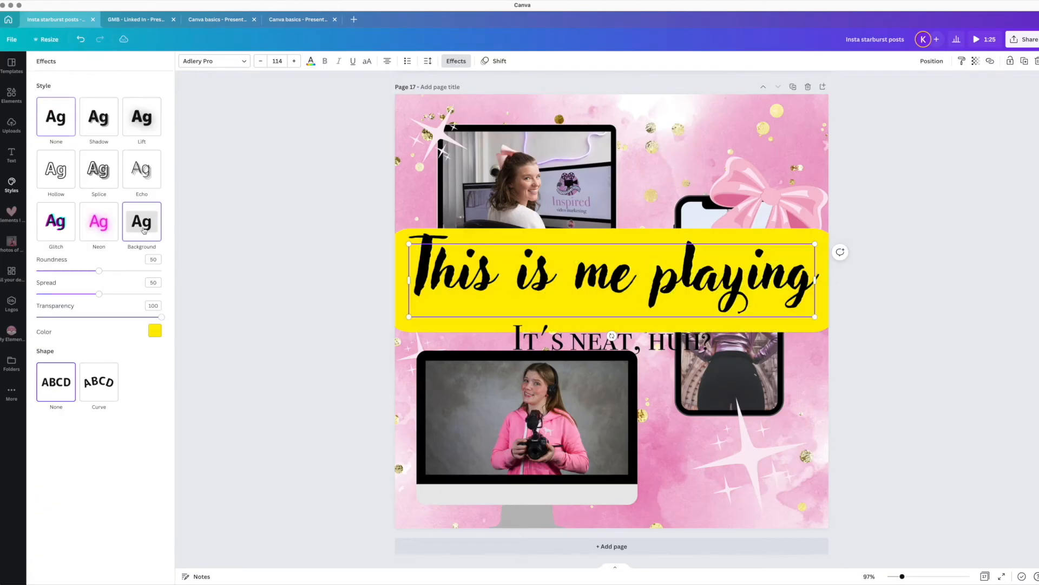
left_click(155, 330)
left_click(46, 405)
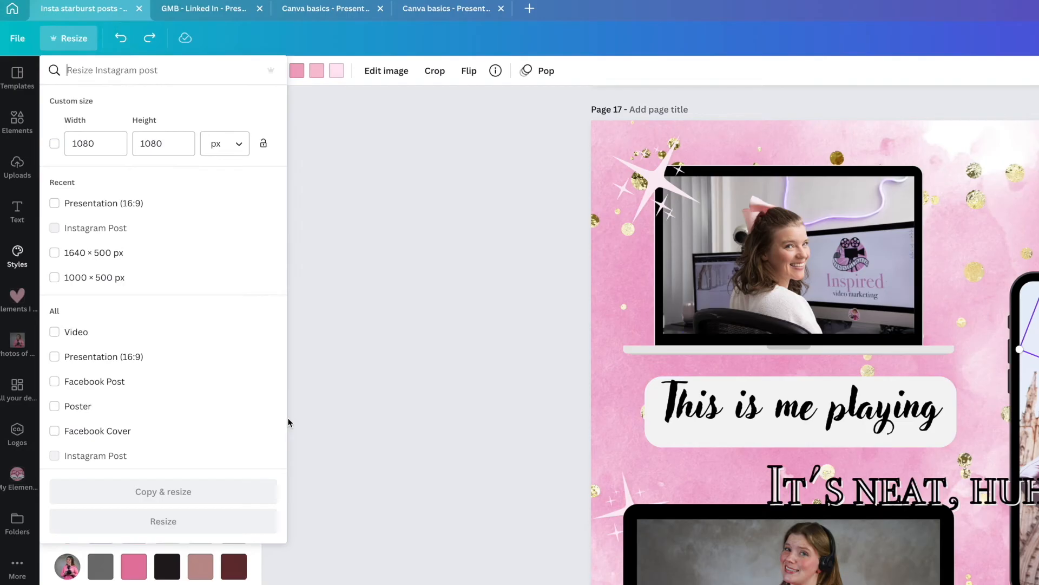
- Browse the preset formats available for resizing the Instagram post design
scroll(88, 226, "down", 3)
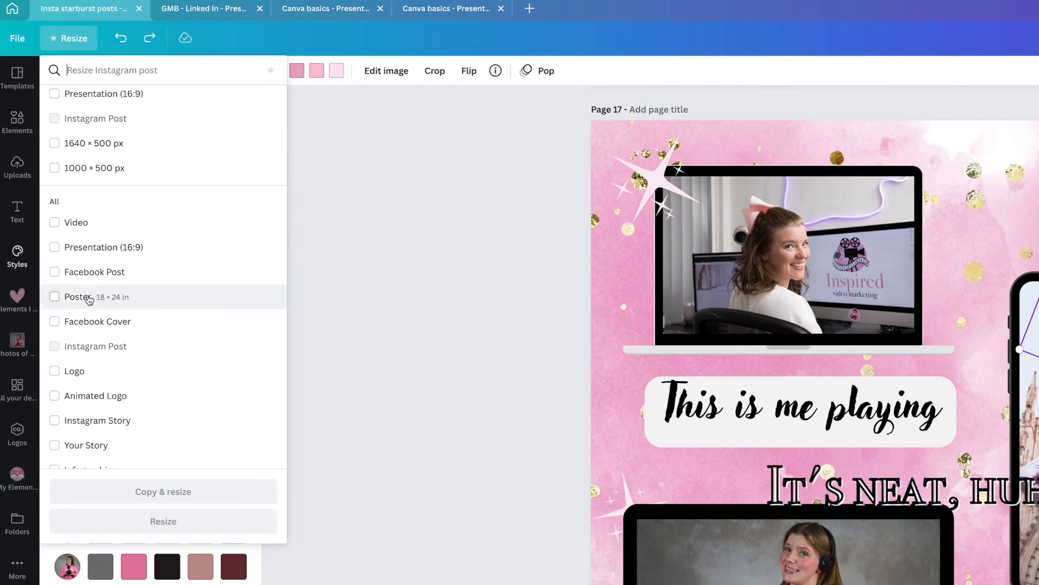
scroll(87, 300, "down", 2)
scroll(96, 368, "down", 5)
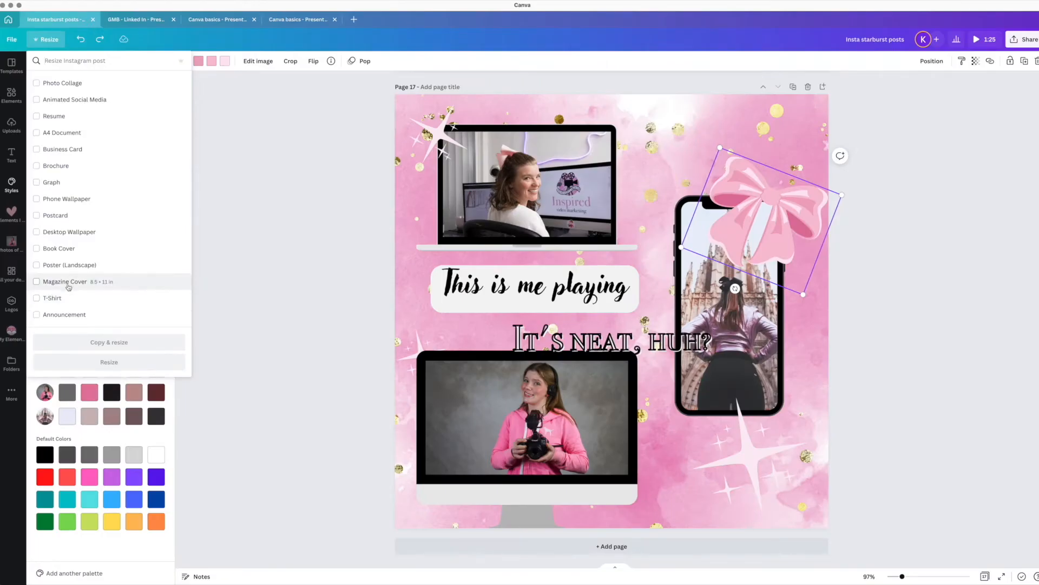
scroll(65, 271, "down", 1)
left_click(198, 197)
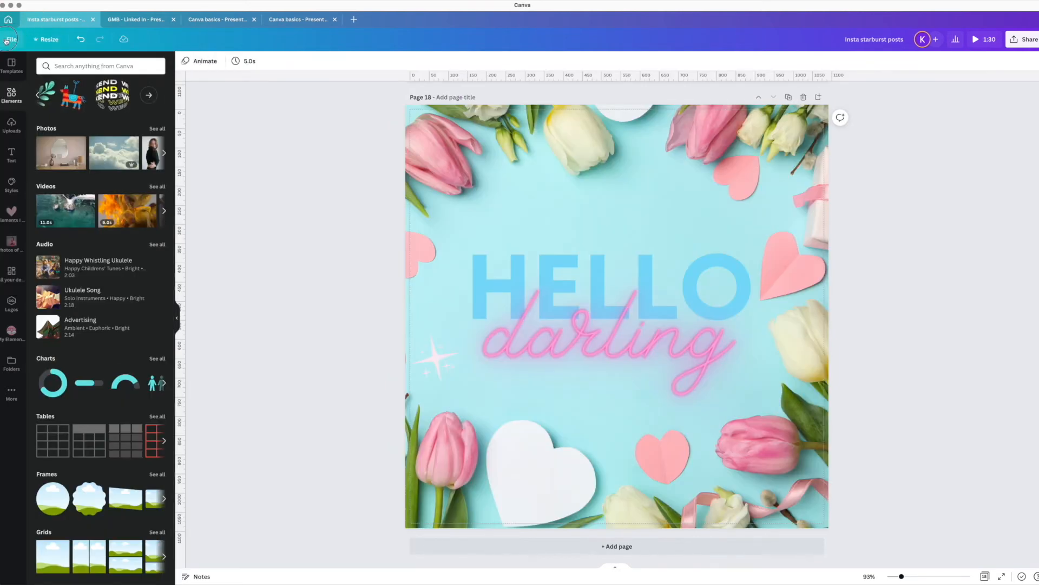
- Try the LOL sticker from the Bitmoji app in the lower-left corner of page 18 and delete it
left_click(8, 39)
left_click(12, 394)
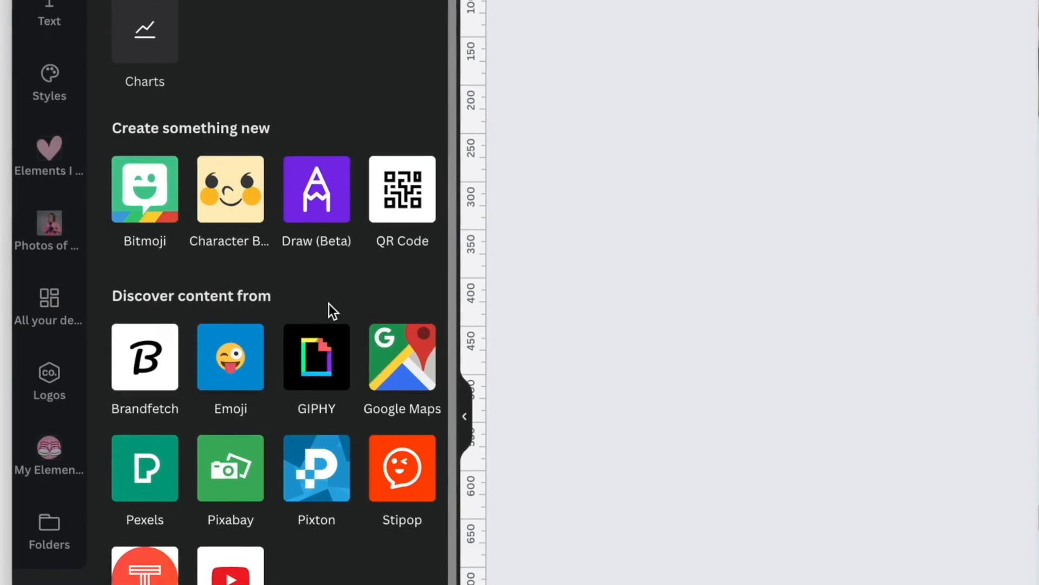
left_click(44, 226)
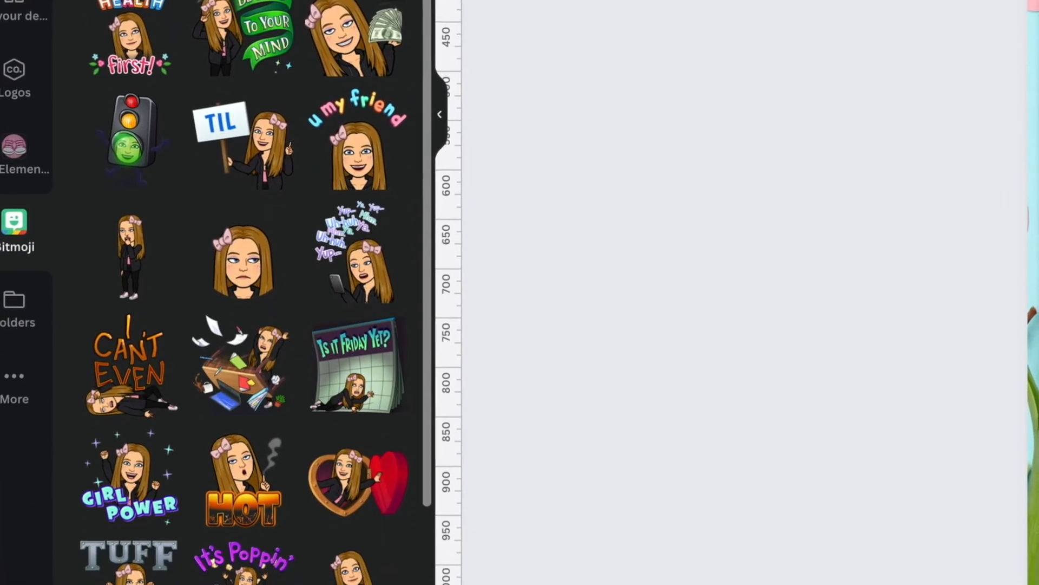
left_click(56, 106)
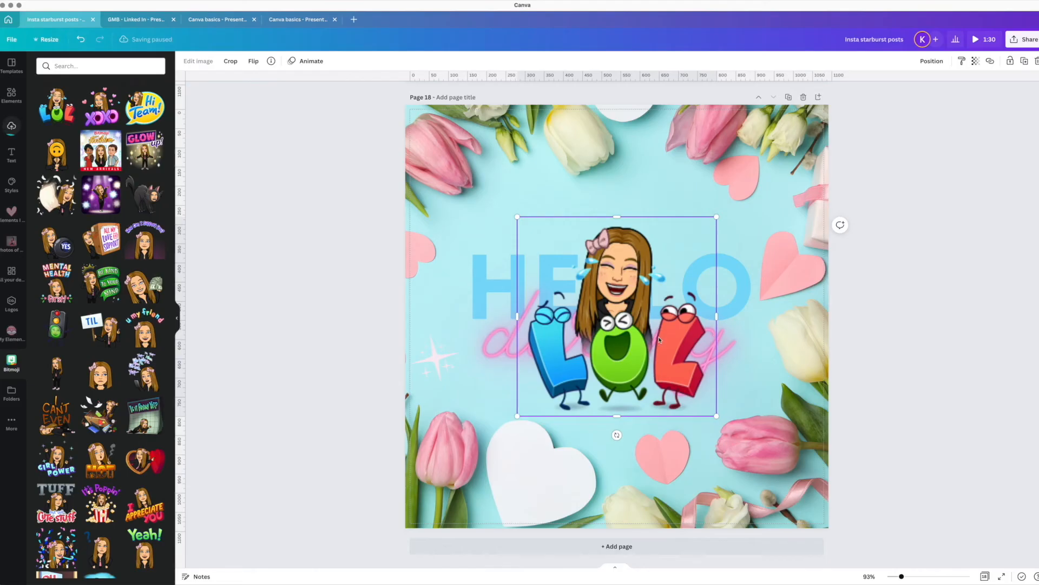
left_click_drag(653, 326, 533, 452)
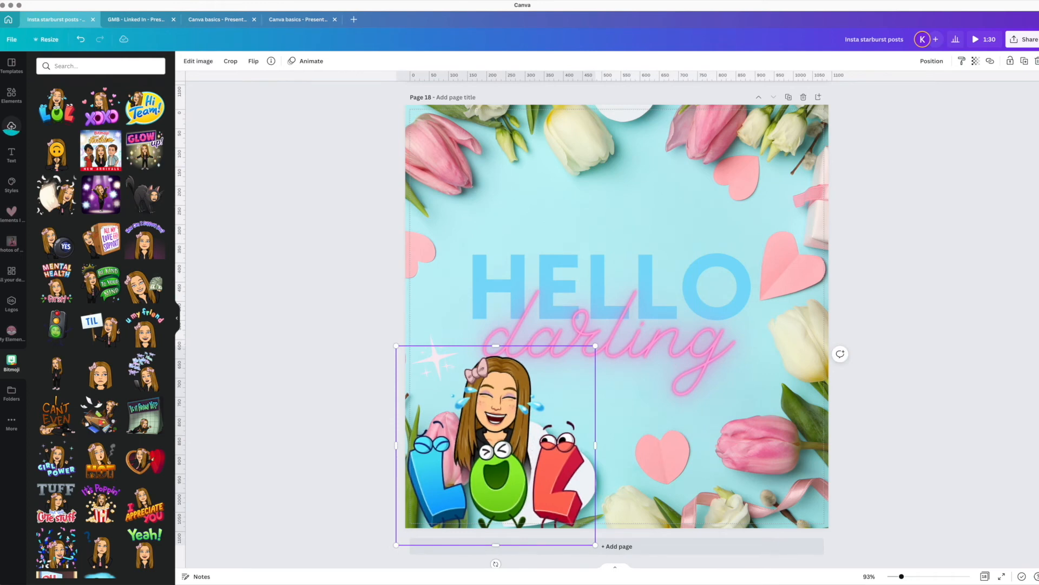
key("Delete")
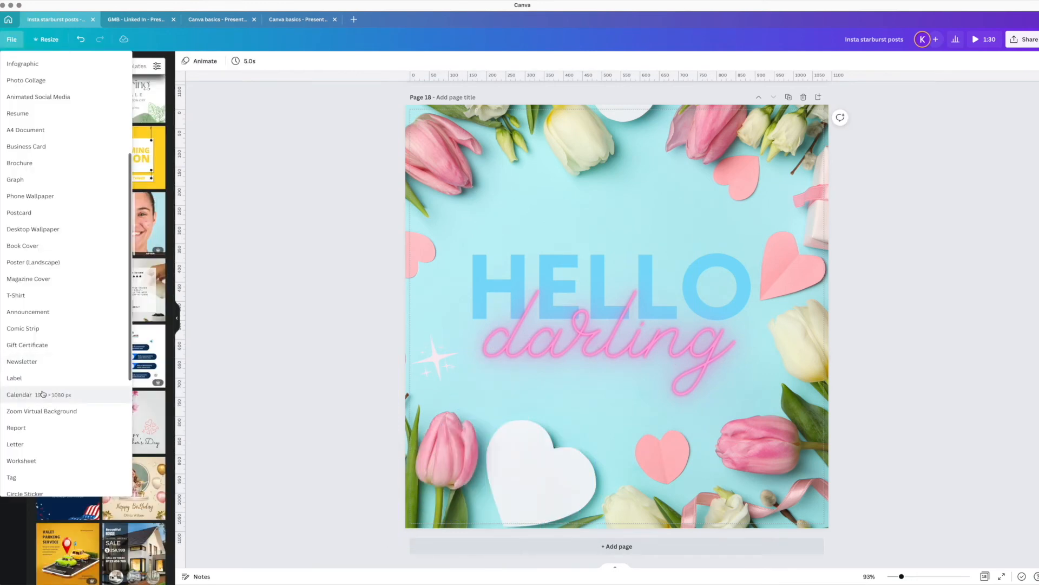
- Create a new blank Circle Sticker design from the list of design types
scroll(40, 413, "down", 3)
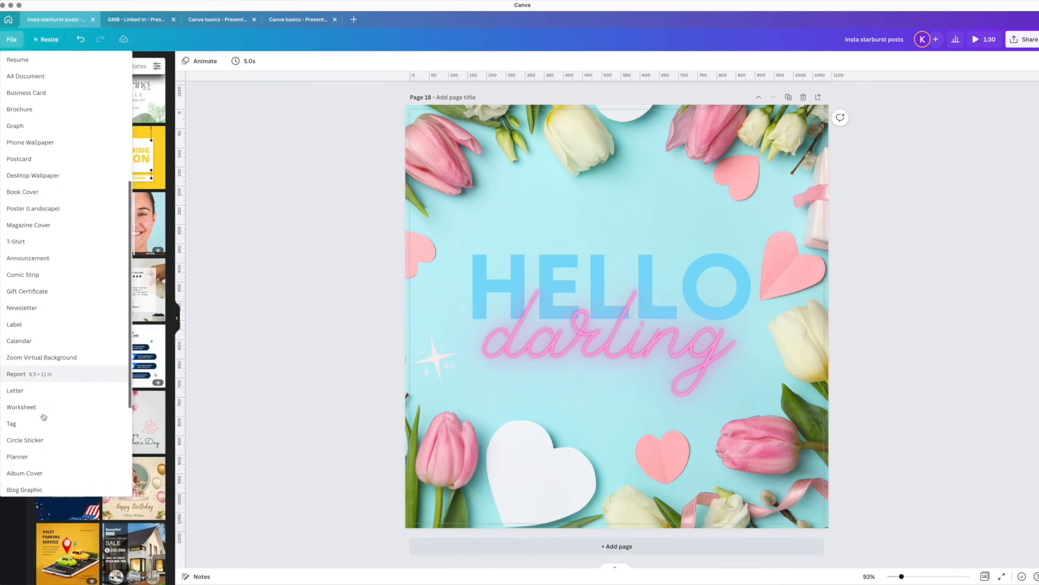
left_click(39, 406)
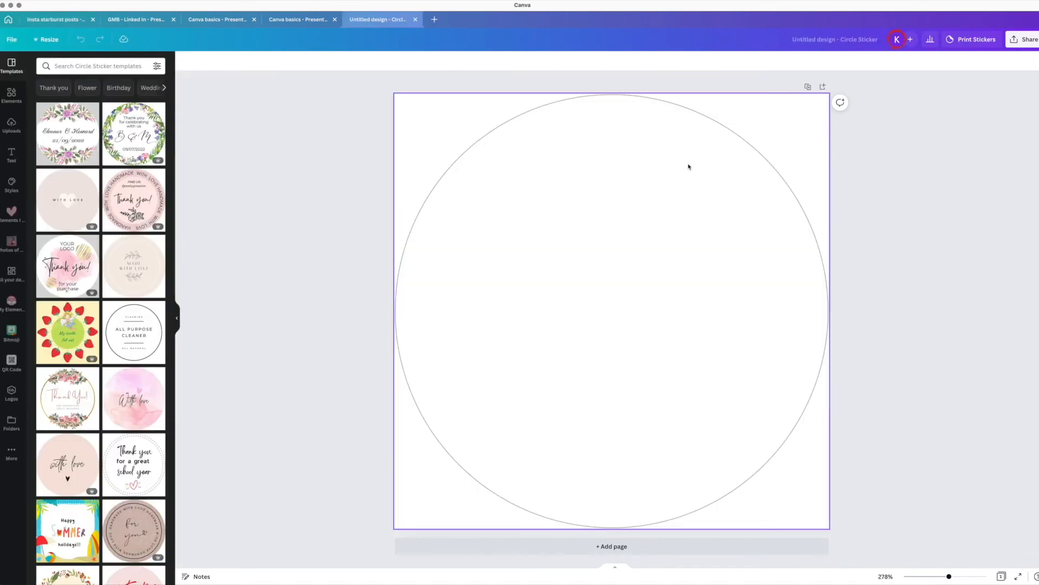
- Try the leafy Made With Love, dark All Purpose Cleaner and watercolour With Love templates on the circle sticker
left_click(145, 256)
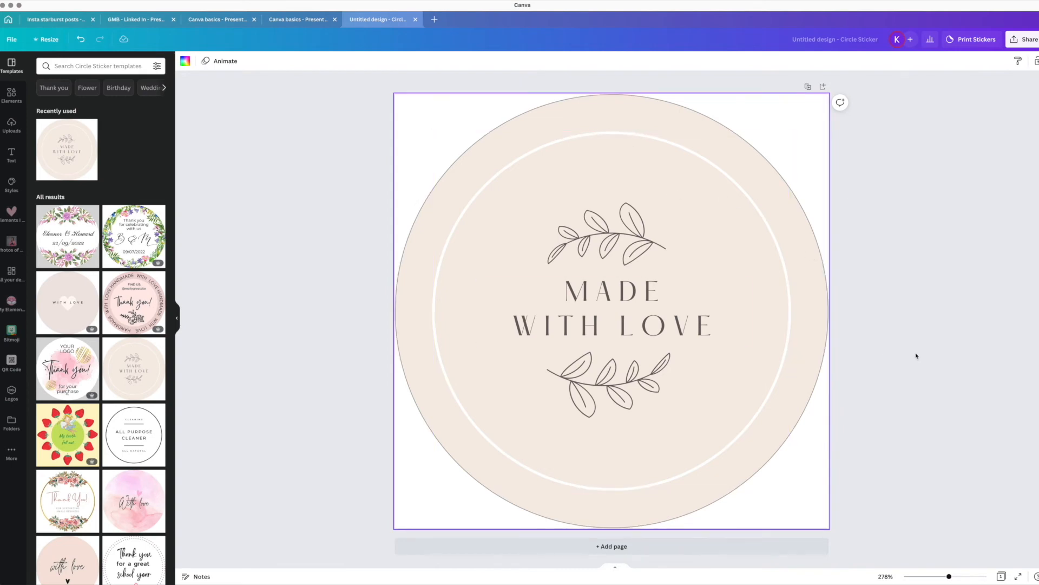
left_click(147, 433)
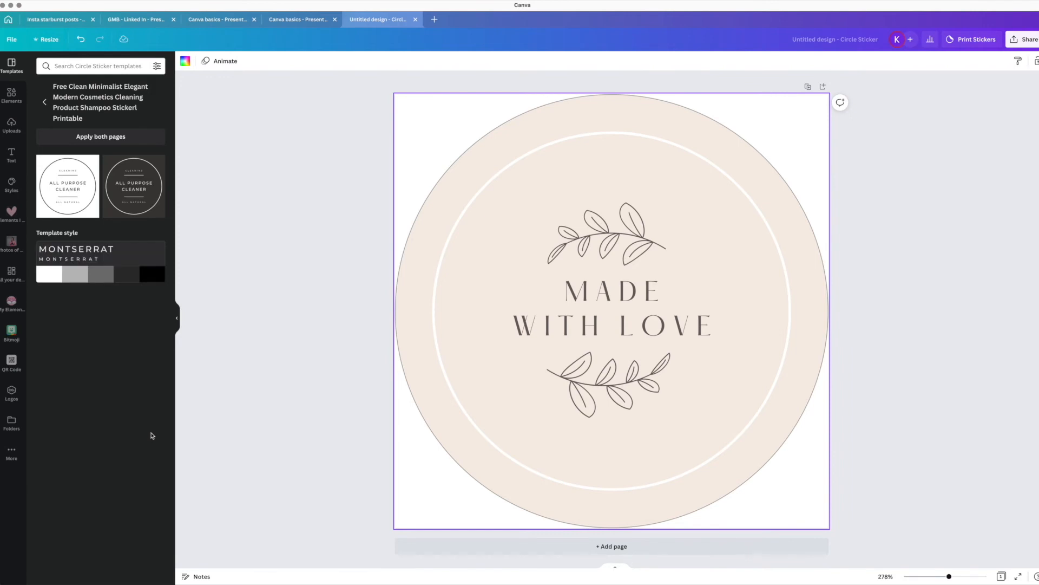
left_click(118, 196)
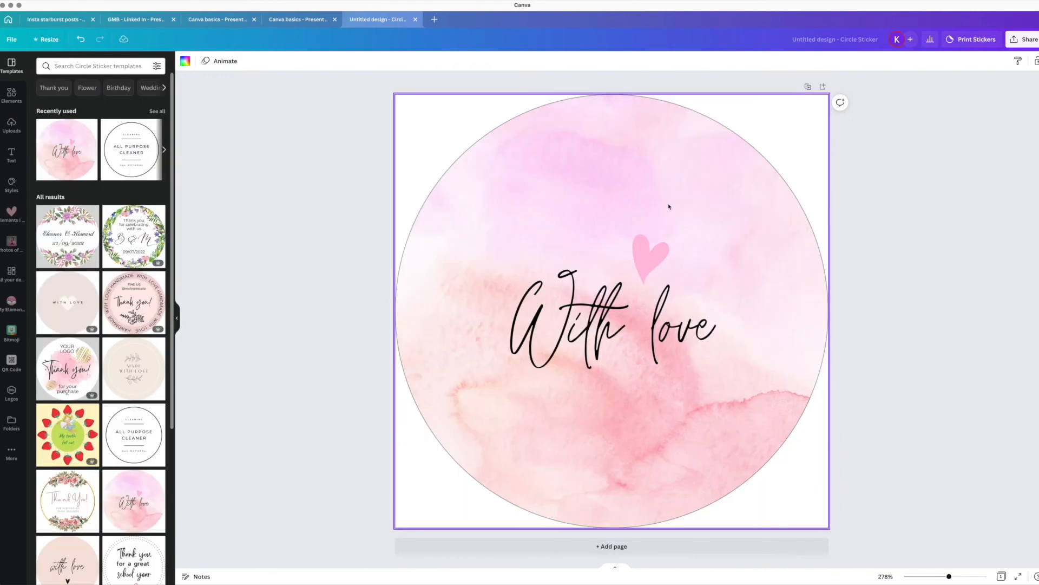
- Apply the pastel watercolour "Thank You for coming to my party! xox" template to the circle sticker
scroll(75, 260, "down", 2)
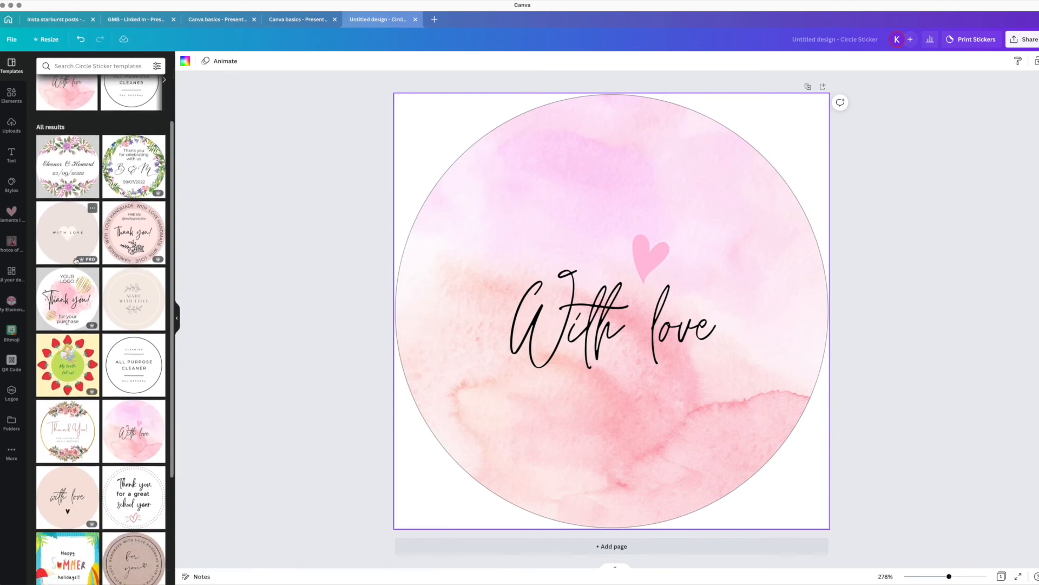
scroll(76, 261, "down", 3)
left_click(142, 367)
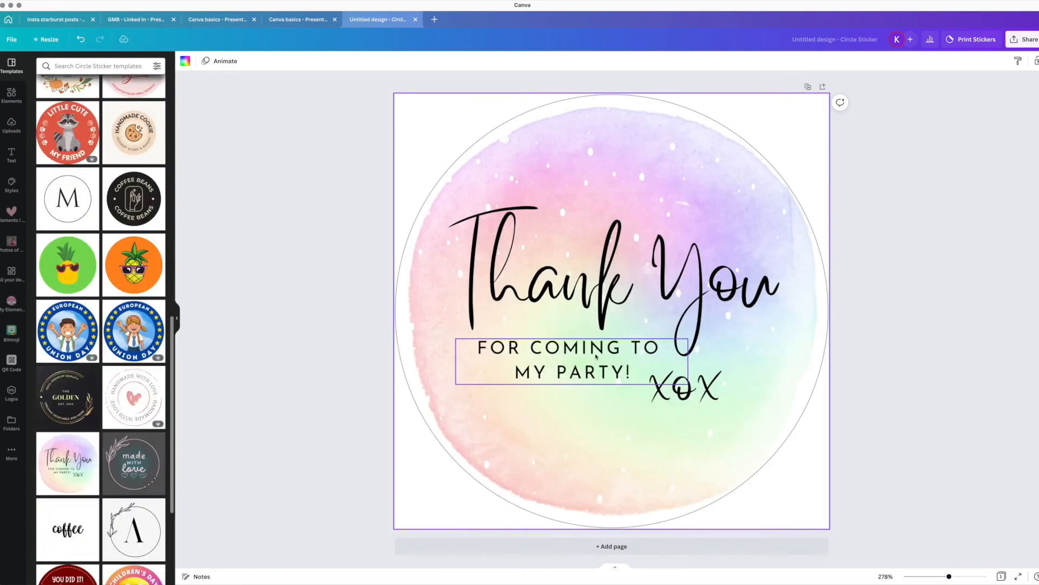
- Change the sticker's subtitle below "Thank You" to read "FOR BUYING LOCAL!"
double_click(596, 356)
left_click_drag(531, 347, 626, 374)
type("BUYING LOCAL!")
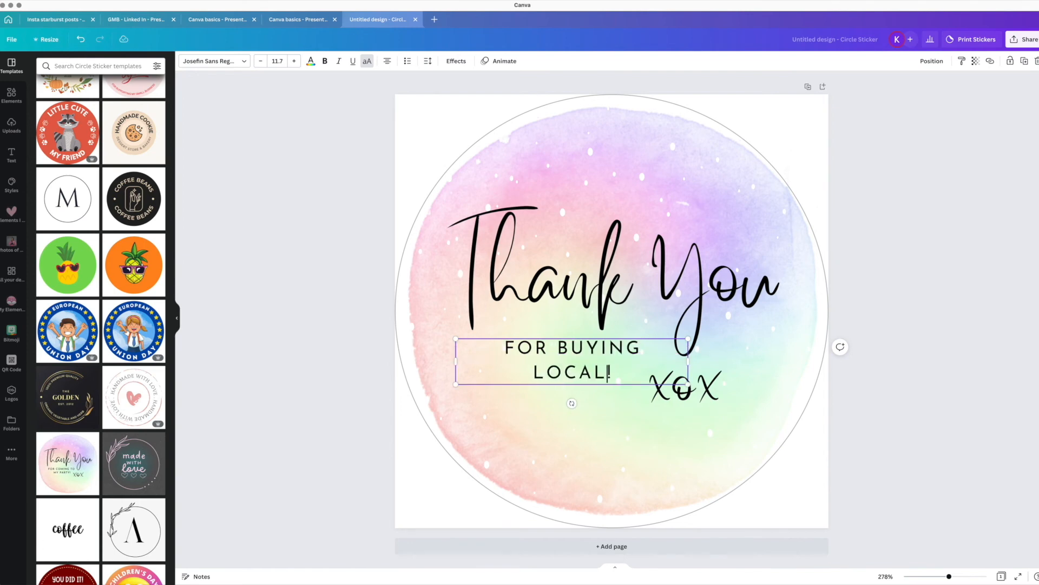
left_click(795, 399)
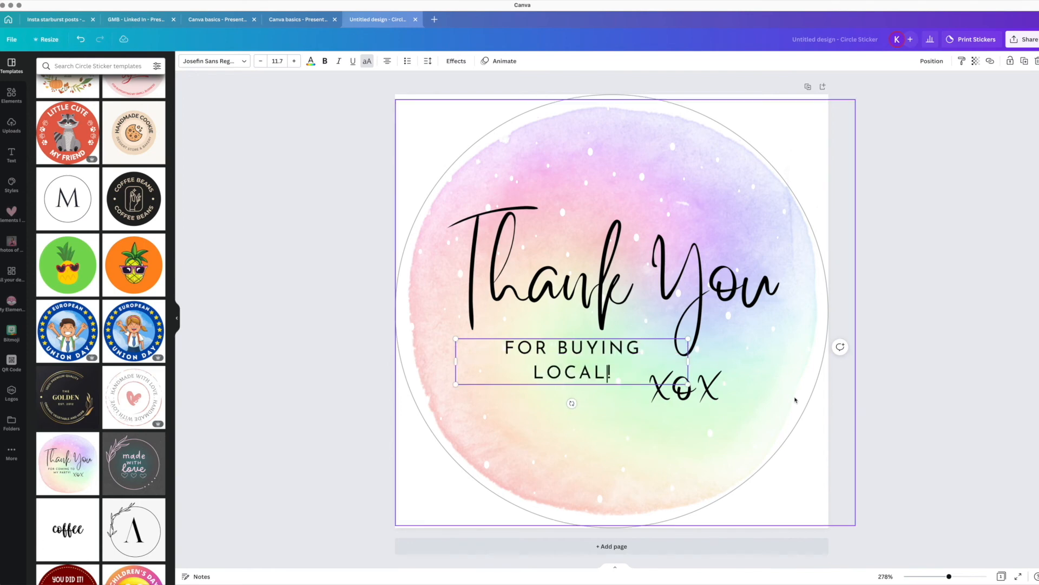
scroll(111, 463, "down", 3)
scroll(112, 463, "down", 6)
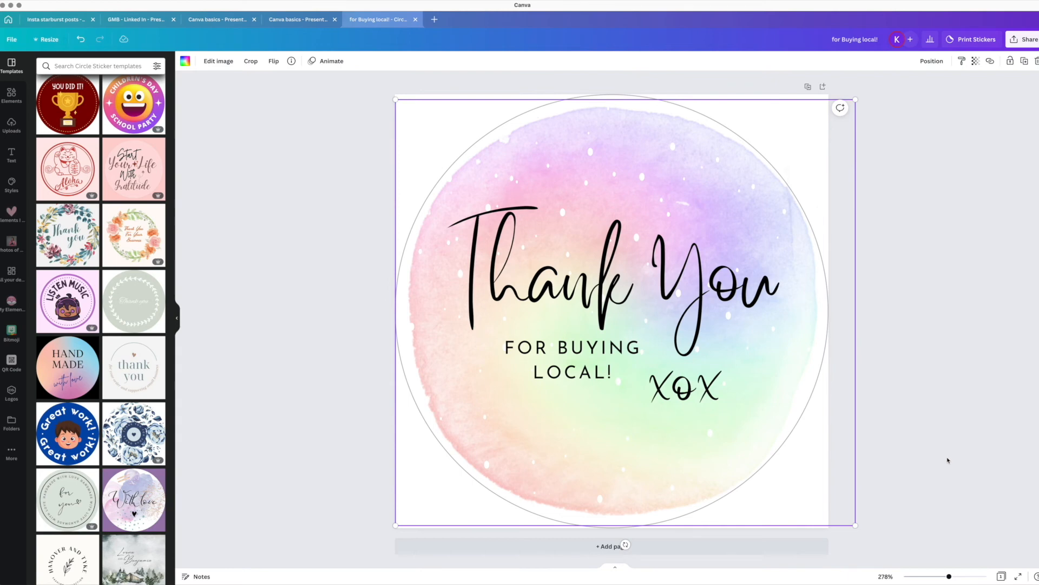
left_click(272, 60)
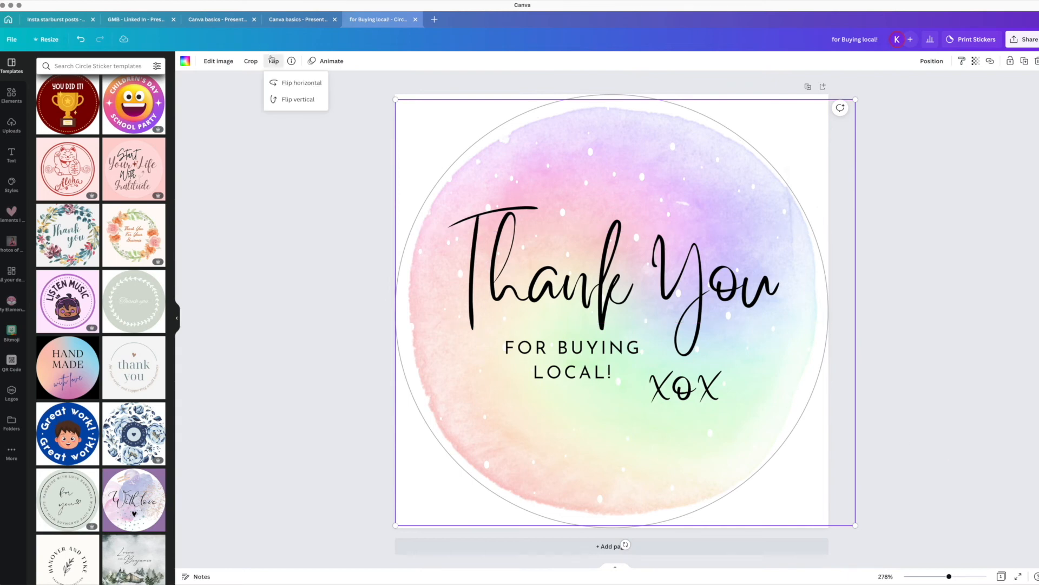
left_click(272, 59)
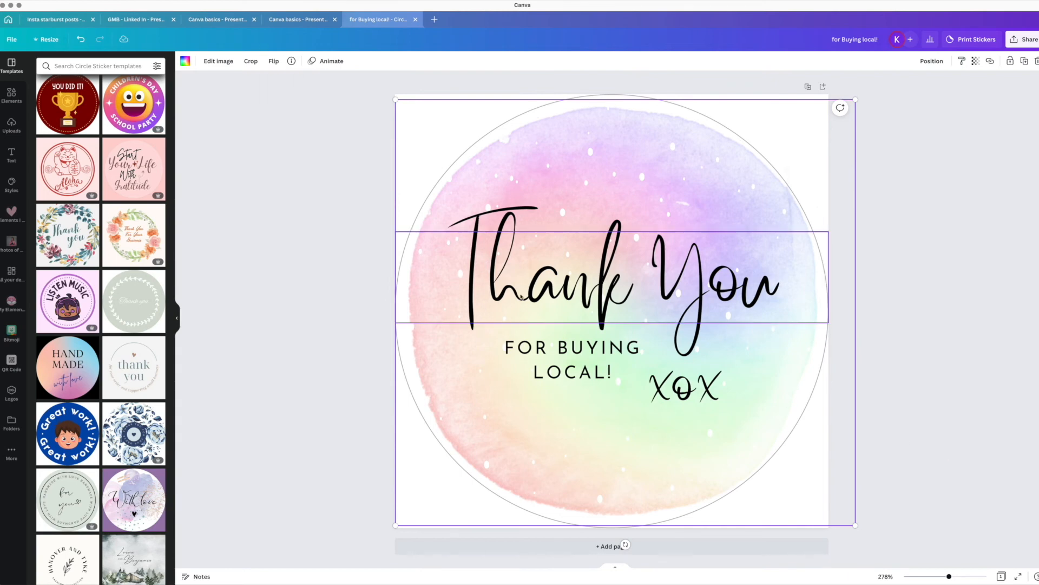